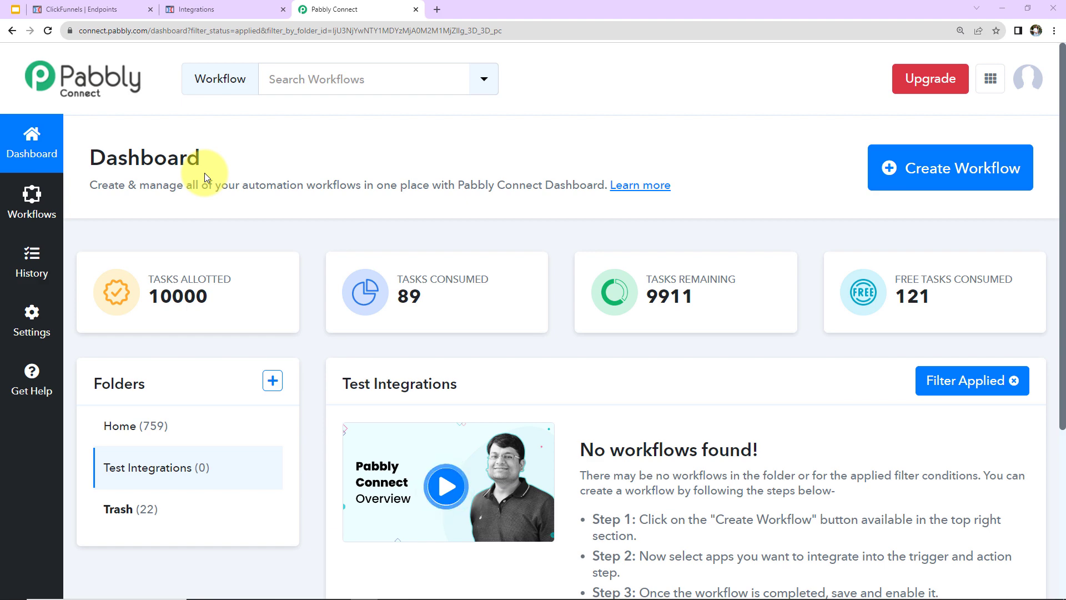
Create a workflow named "Send Slack Notification for New ClickFunnels Contact" in the Test Integrations folder
{"action": "left_click", "coordinate": [935, 191]}
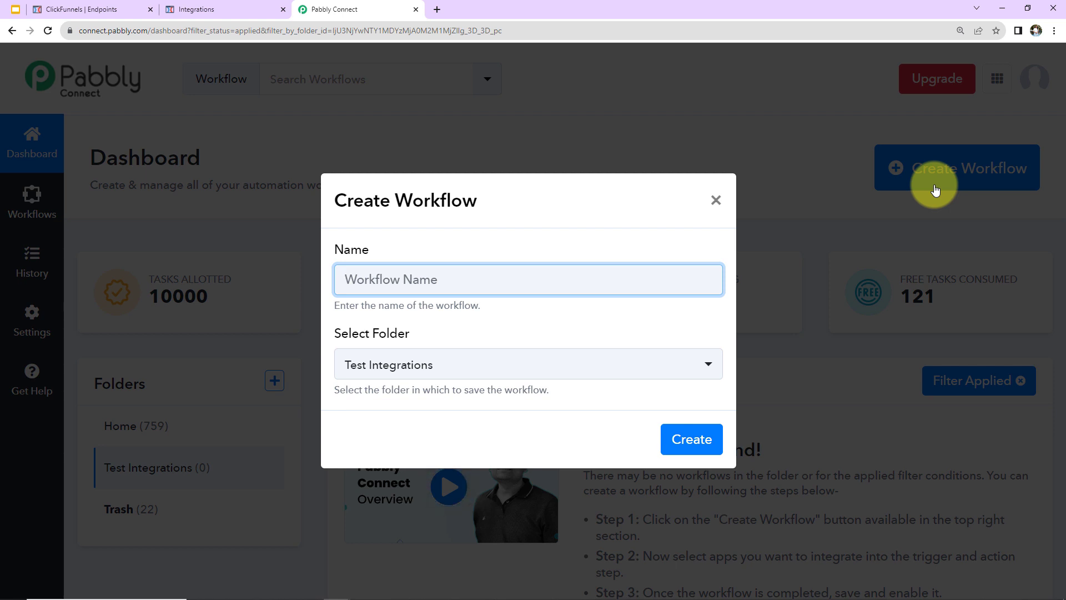
{"action": "type", "text": "Send Slack Notification for New ClickFunnels Contact"}
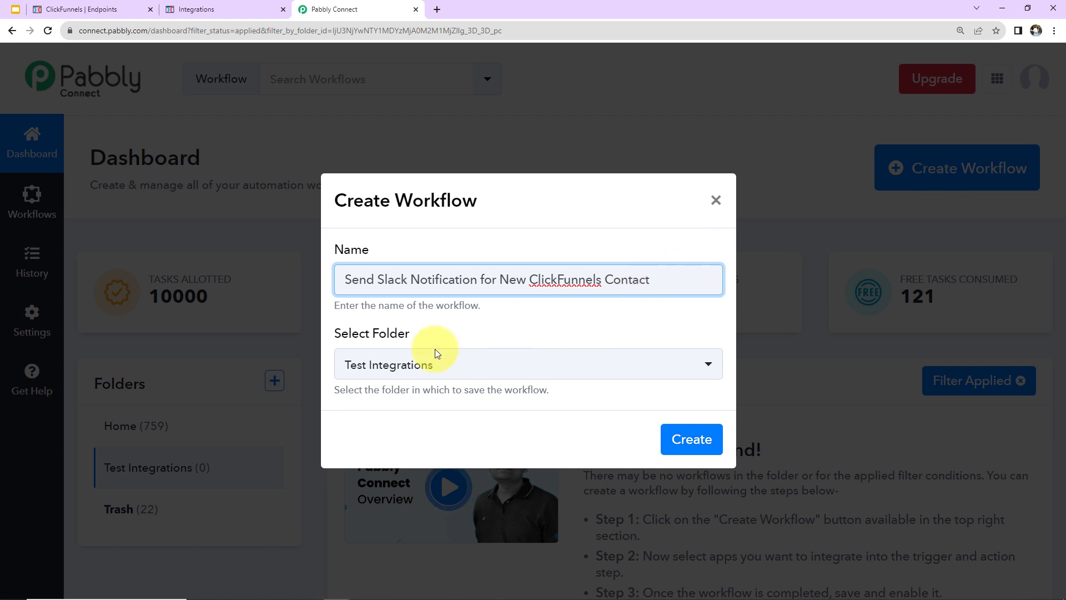
{"action": "left_click", "coordinate": [692, 441]}
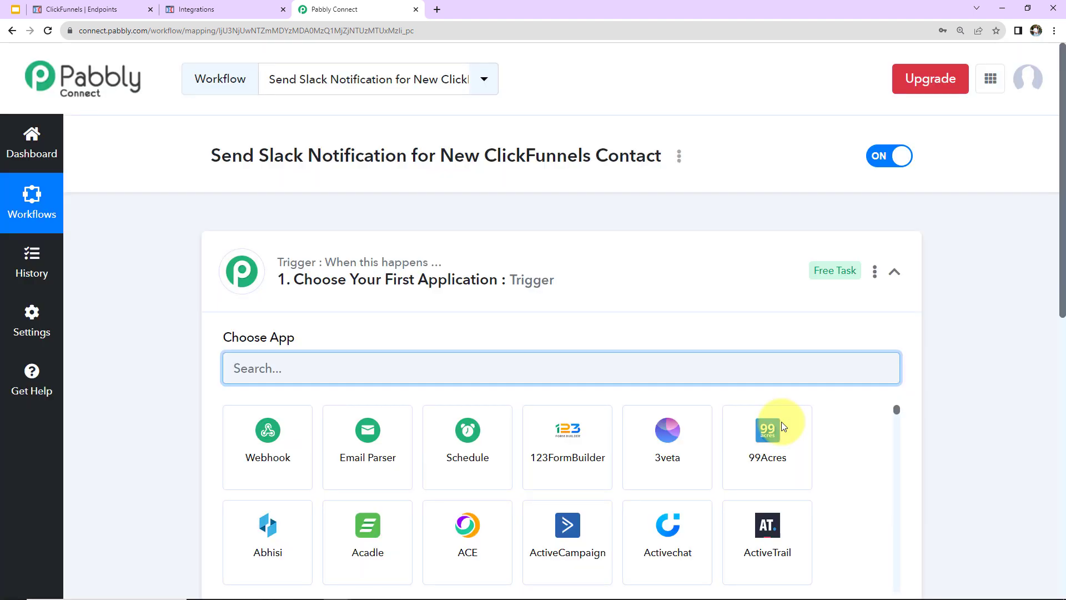
{"action": "scroll", "coordinate": [967, 425], "scroll_direction": "down", "scroll_amount": 2}
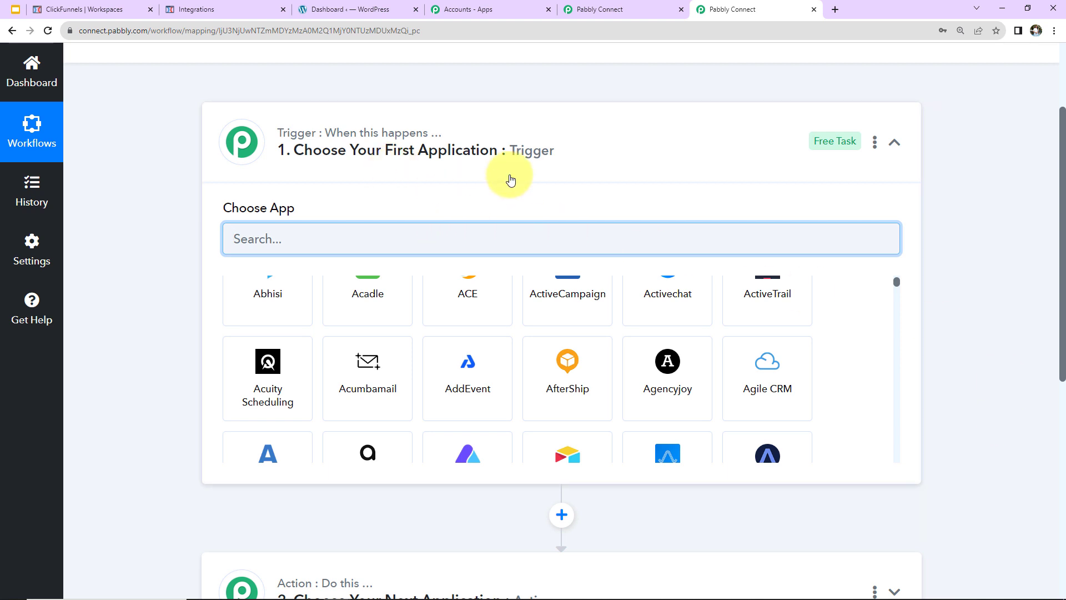
{"action": "scroll", "coordinate": [511, 208], "scroll_direction": "down", "scroll_amount": 1}
{"action": "scroll", "coordinate": [510, 207], "scroll_direction": "down", "scroll_amount": 5}
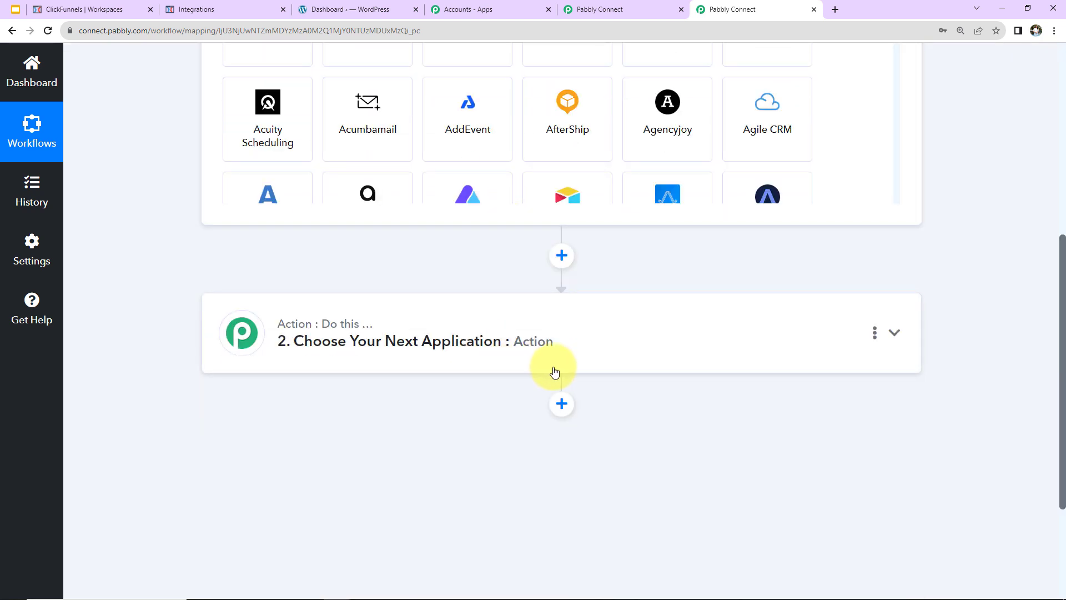
{"action": "scroll", "coordinate": [638, 449], "scroll_direction": "up", "scroll_amount": 5}
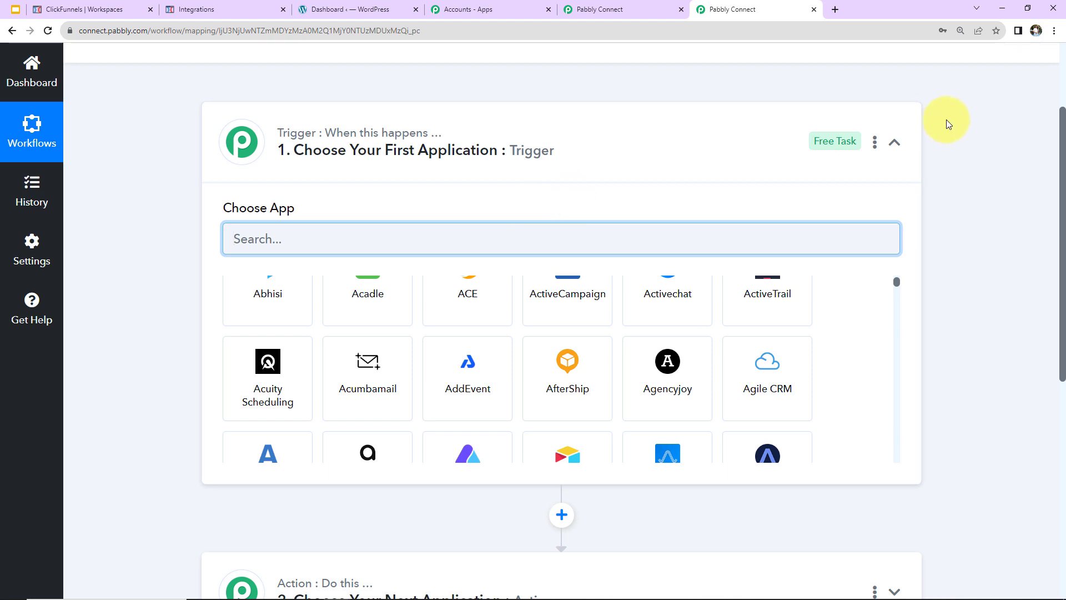
{"action": "left_click", "coordinate": [895, 143]}
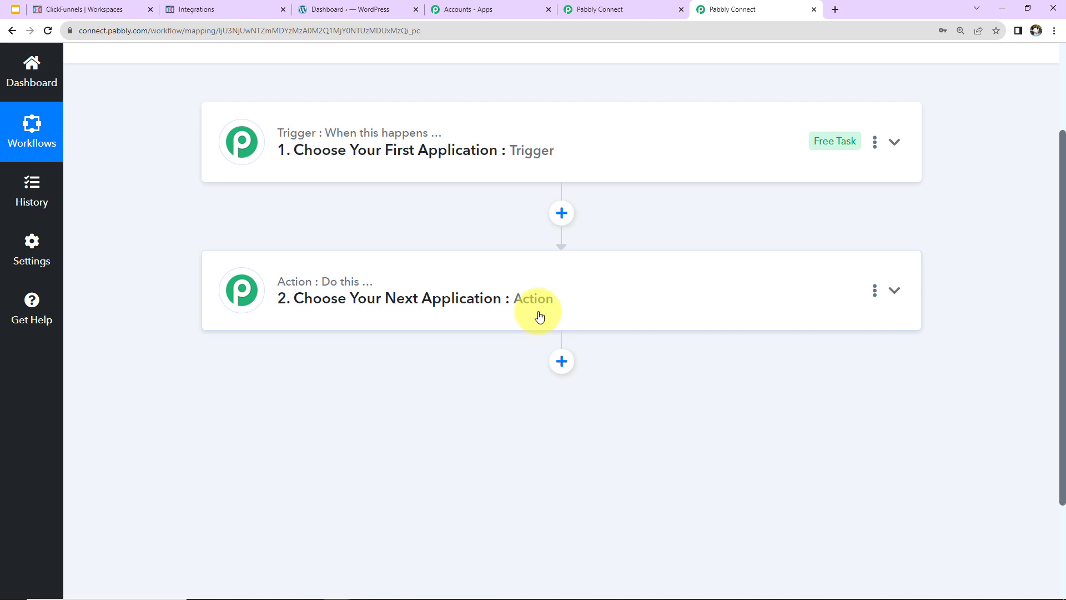
{"action": "left_click", "coordinate": [591, 170]}
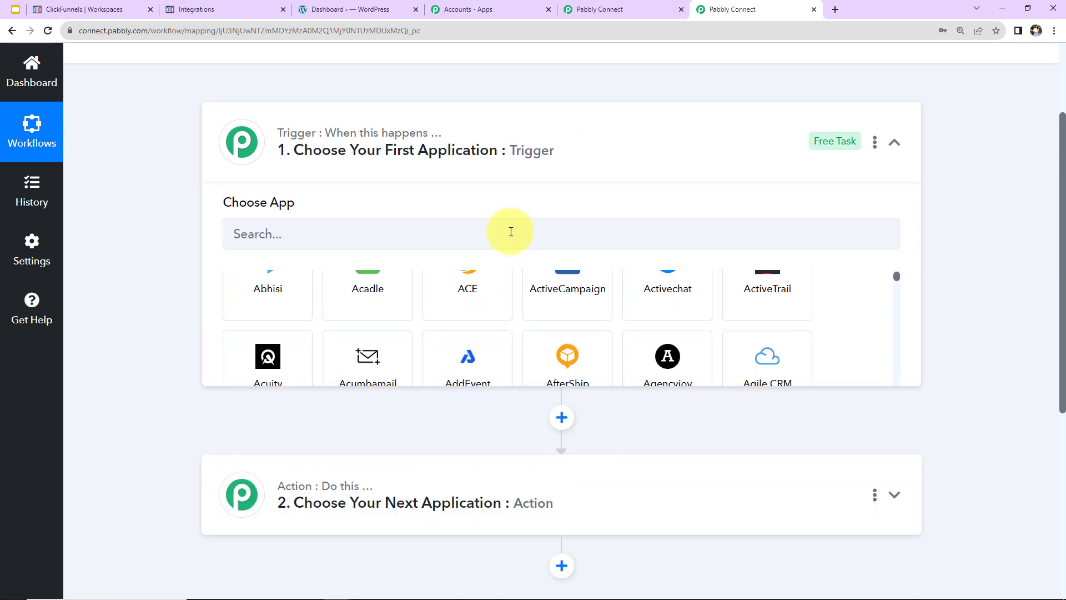
Set the trigger app to Clickfunnels with New Contact Created as the trigger event
{"action": "left_click", "coordinate": [509, 232]}
{"action": "type", "text": "clickf"}
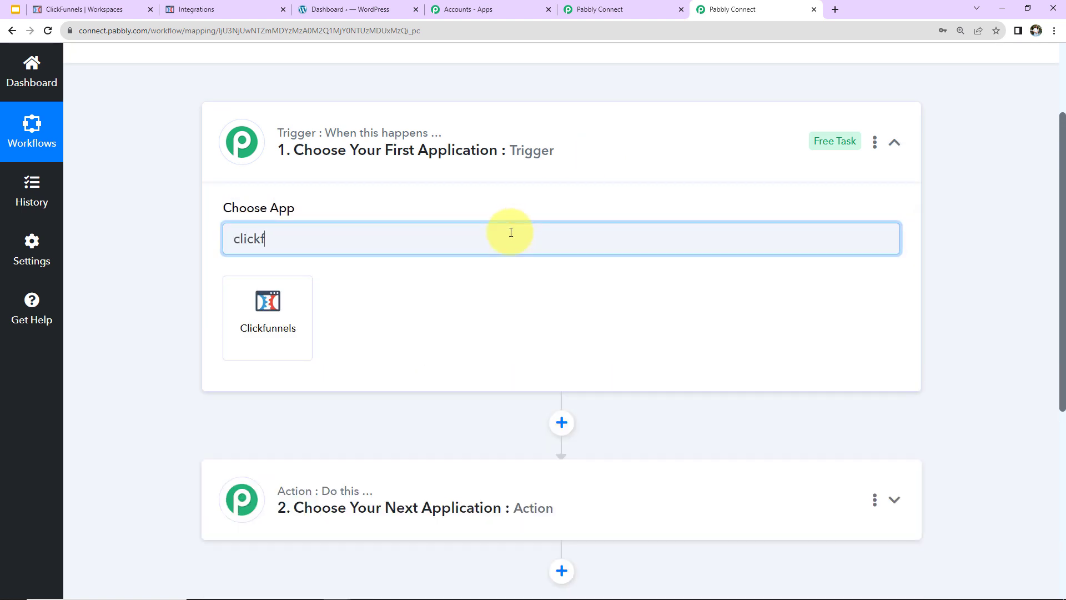
{"action": "left_click", "coordinate": [294, 297]}
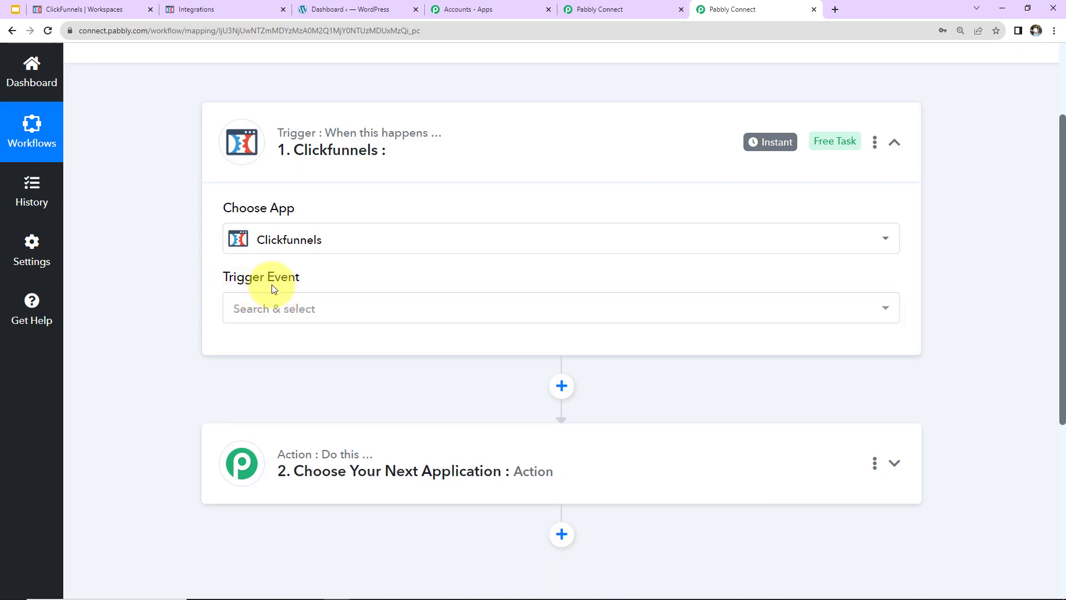
{"action": "mouse_move", "coordinate": [273, 288]}
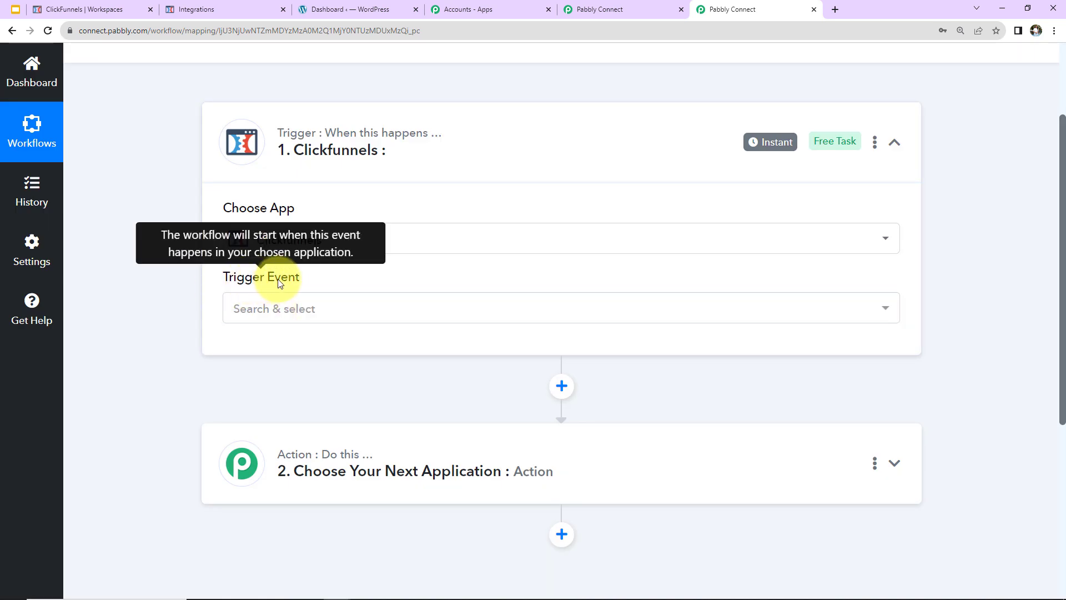
{"action": "left_click", "coordinate": [281, 312]}
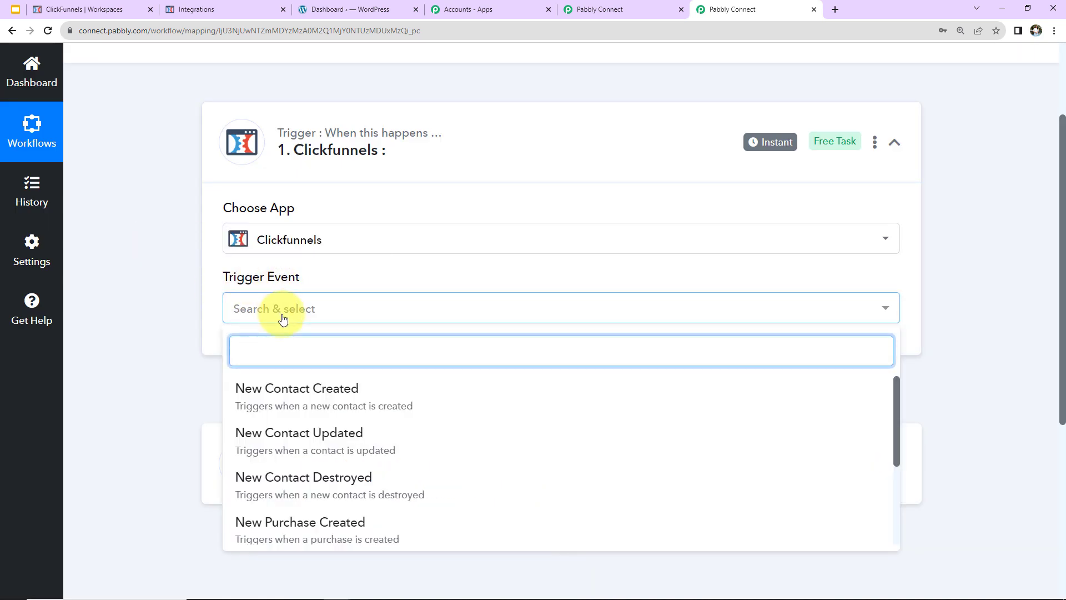
{"action": "left_click", "coordinate": [302, 393]}
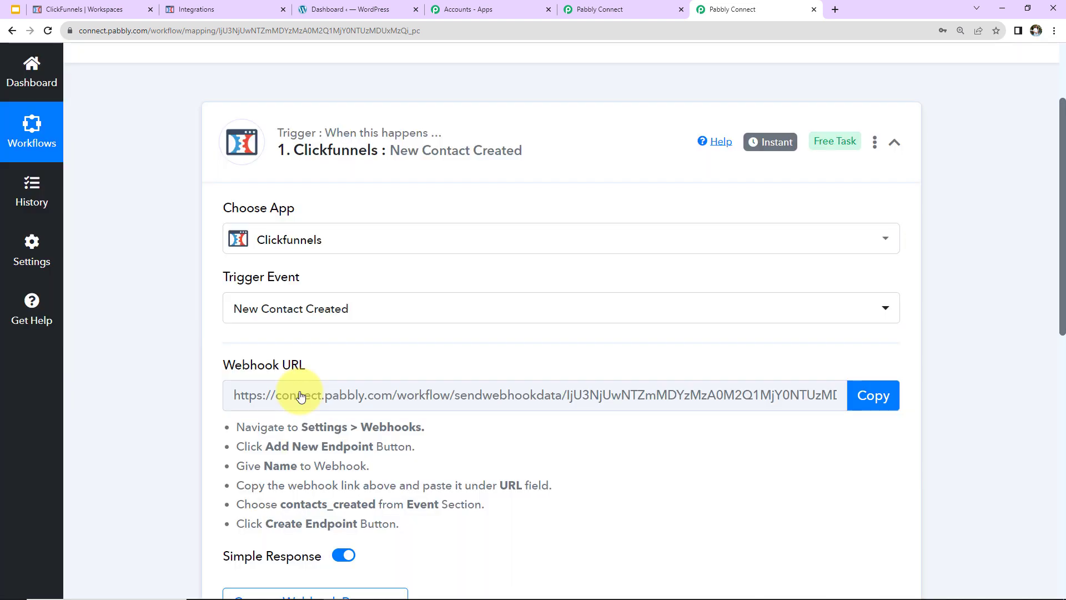
Copy the webhook URL of the Clickfunnels trigger
{"action": "mouse_move", "coordinate": [298, 377]}
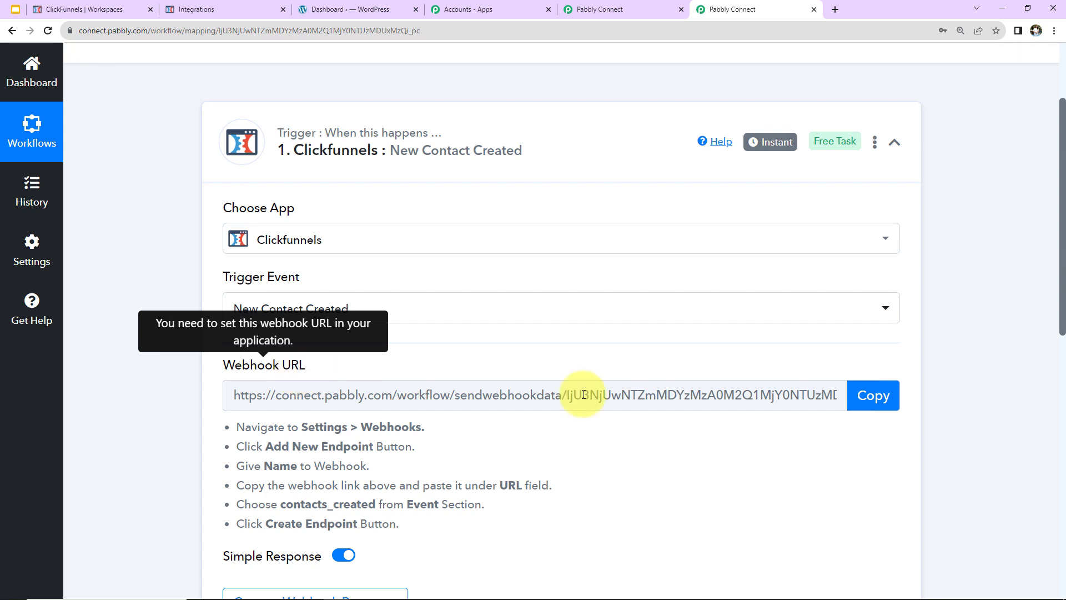
{"action": "left_click", "coordinate": [868, 398]}
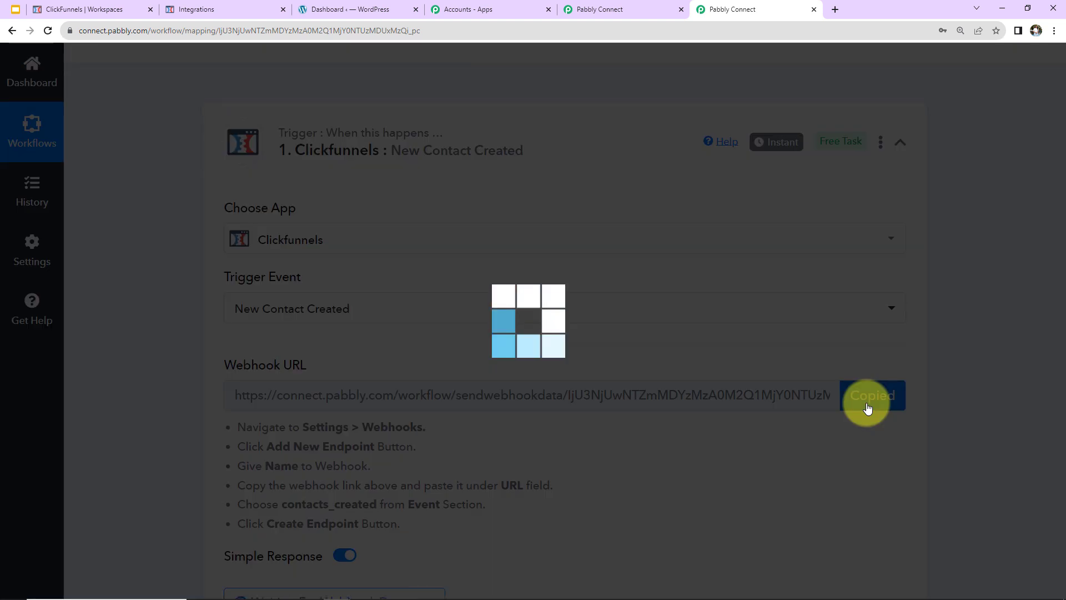
{"action": "scroll", "coordinate": [436, 425], "scroll_direction": "down", "scroll_amount": 2}
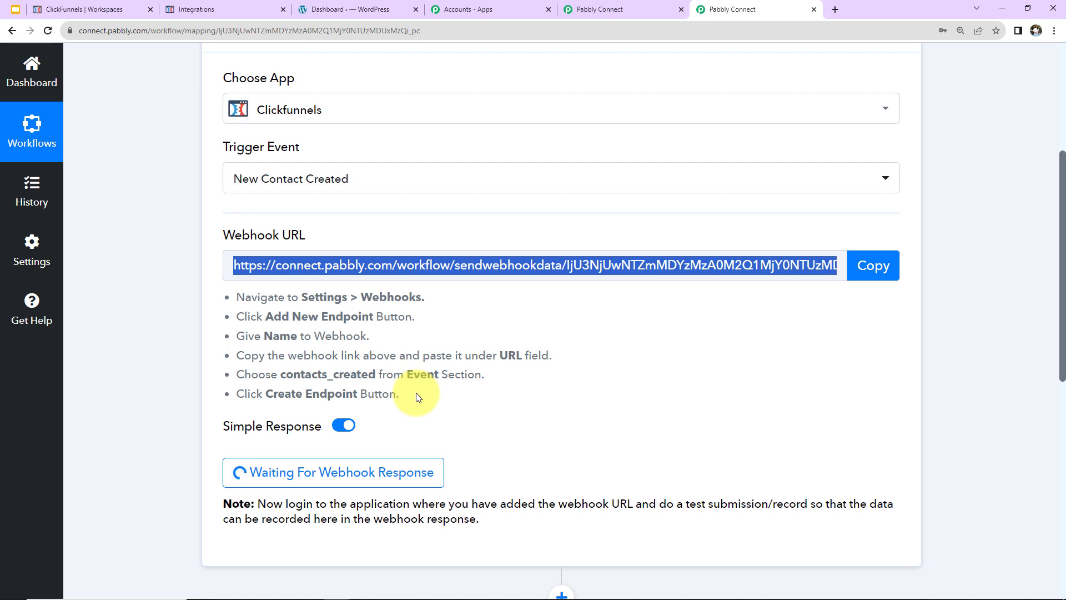
Switch to ClickFunnels and start adding a new webhook endpoint in the workspace settings
{"action": "left_click", "coordinate": [75, 9]}
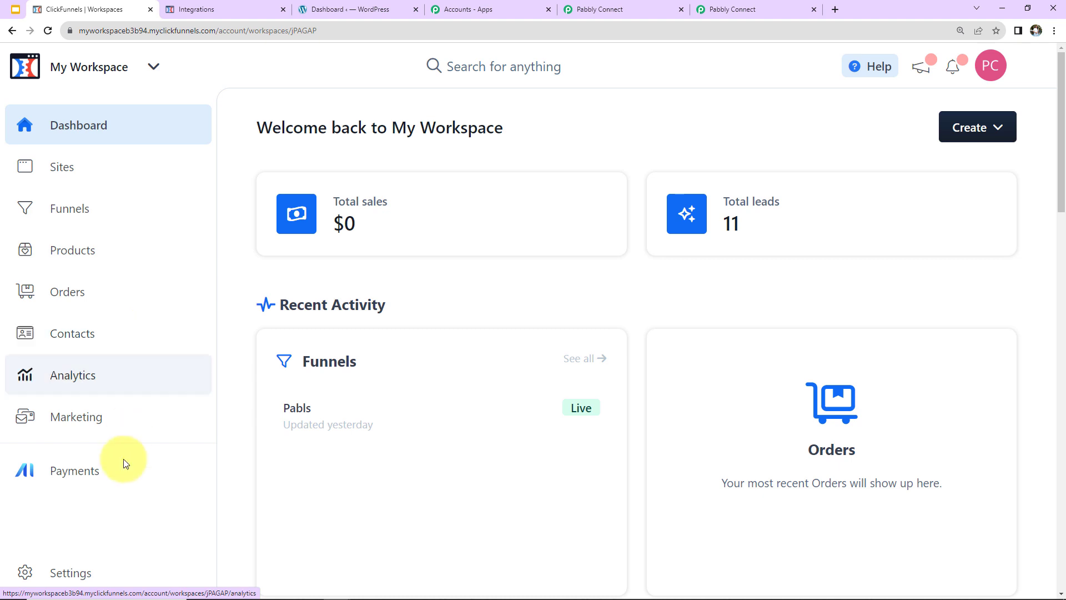
{"action": "left_click", "coordinate": [66, 574]}
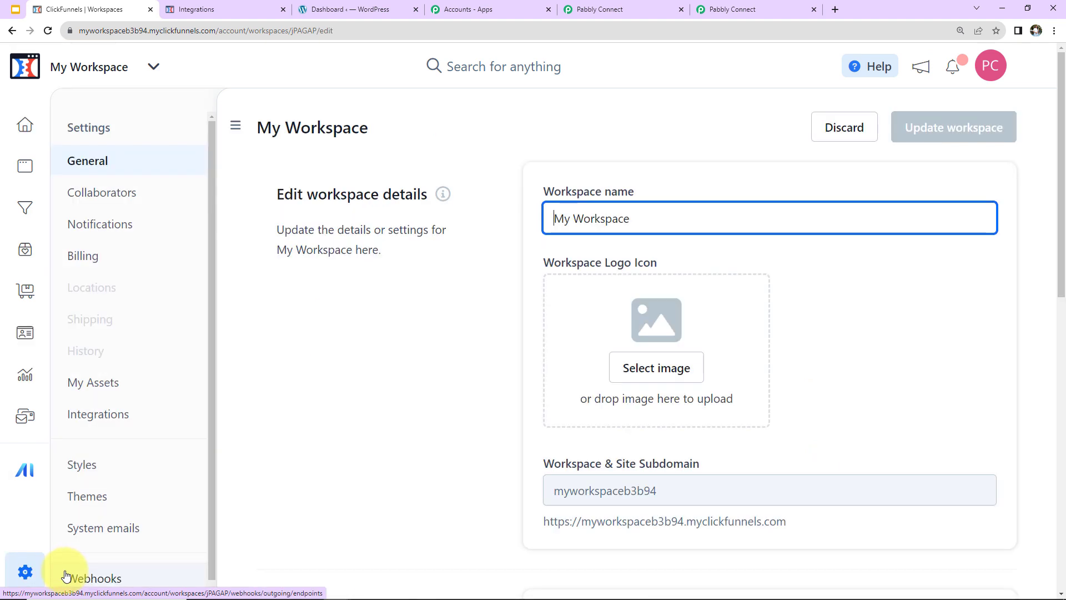
{"action": "left_click", "coordinate": [89, 579]}
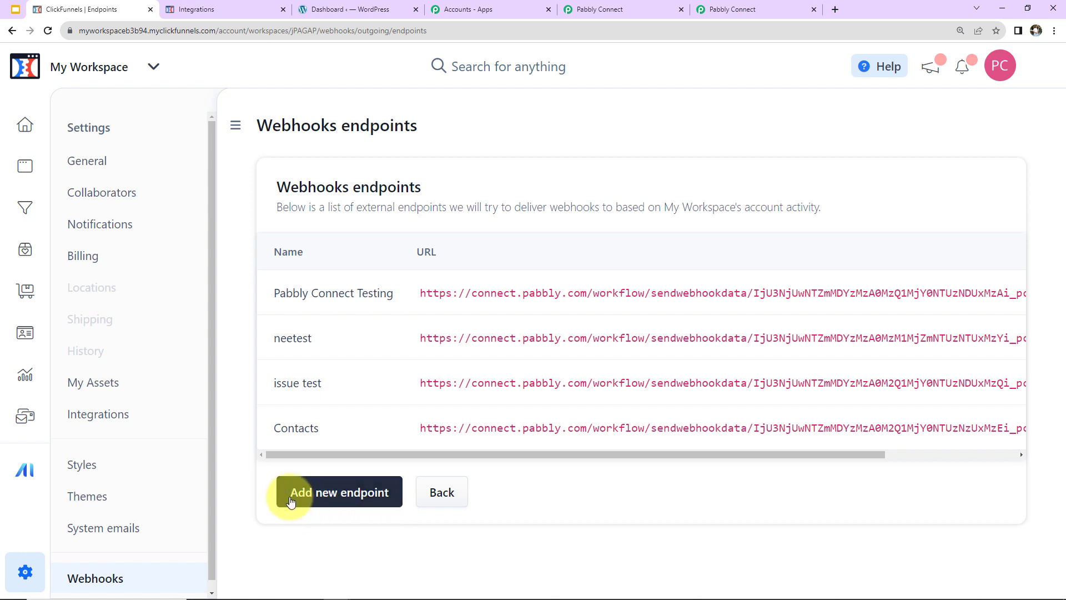
{"action": "left_click", "coordinate": [354, 499]}
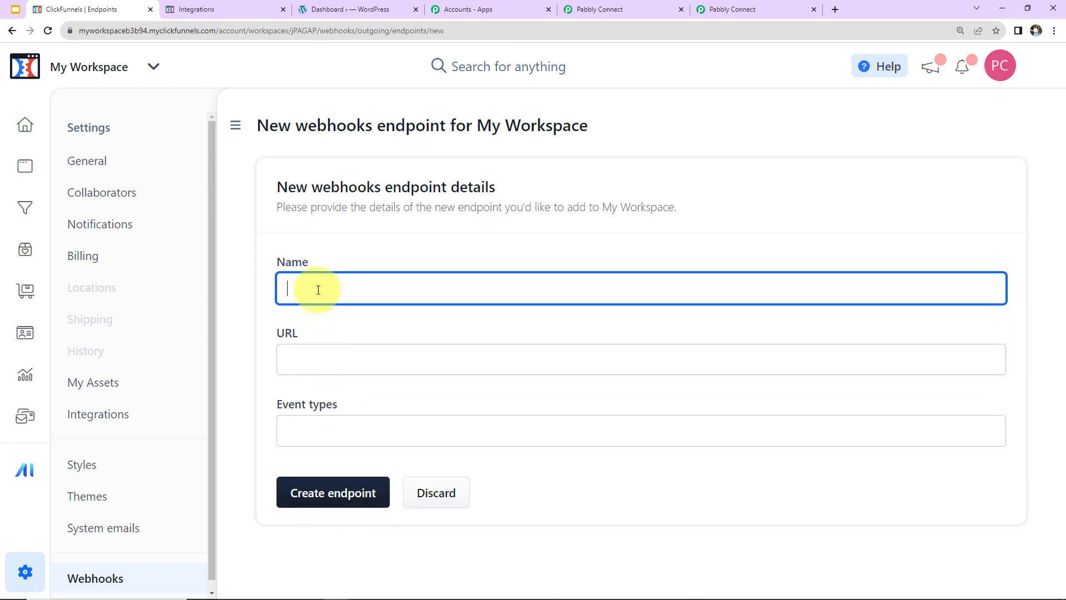
Create the endpoint named "Test Integration" with the copied webhook URL and the contact.created event type
{"action": "type", "text": "Test Integration"}
{"action": "left_click", "coordinate": [317, 358]}
{"action": "key", "text": "ctrl+v"}
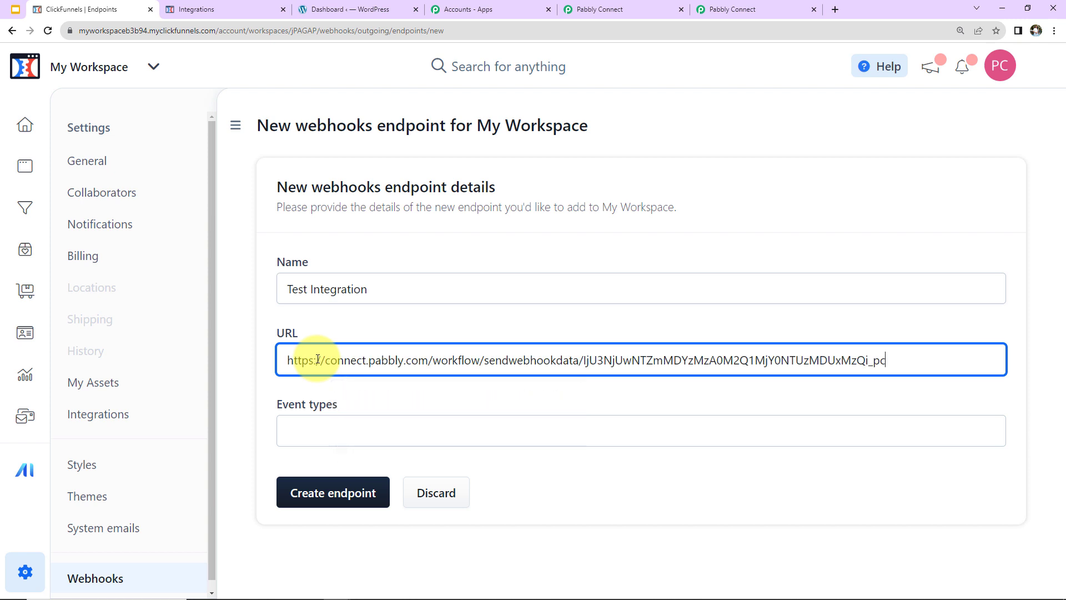
{"action": "left_click", "coordinate": [312, 422]}
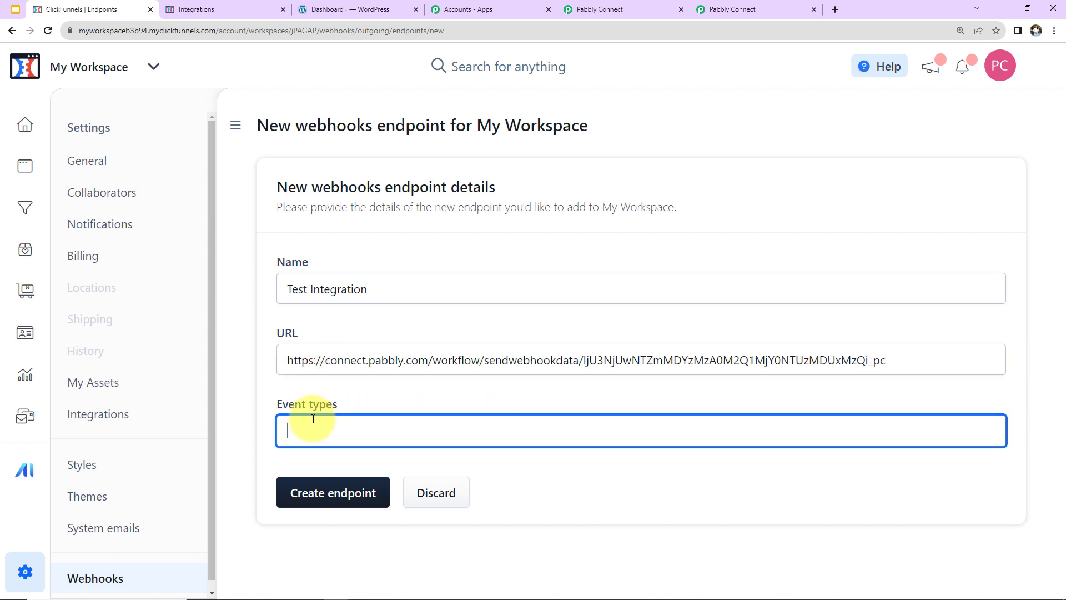
{"action": "left_click", "coordinate": [298, 267]}
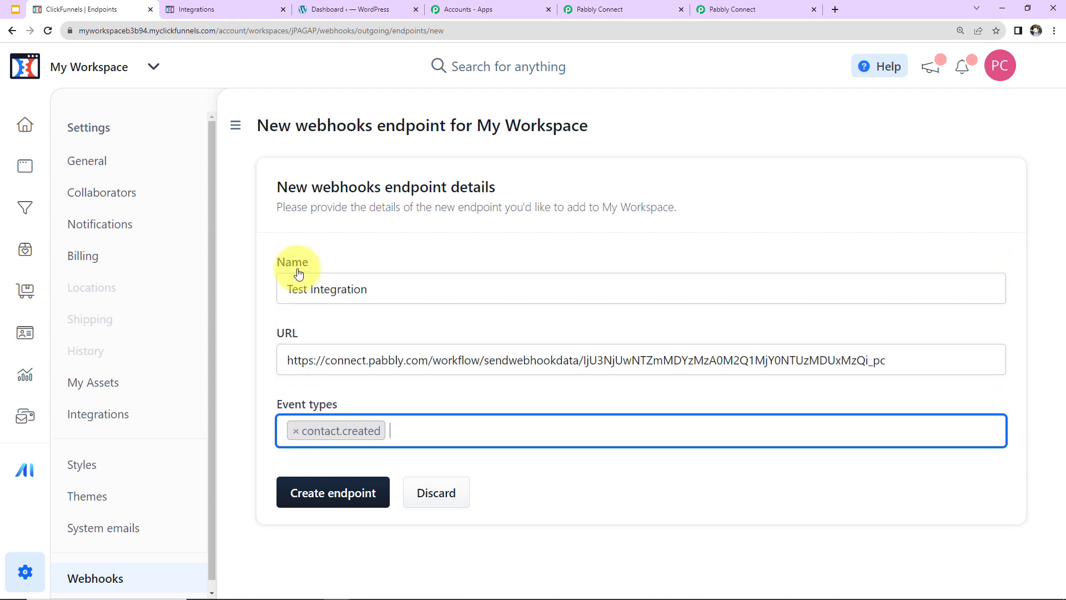
{"action": "left_click", "coordinate": [315, 497]}
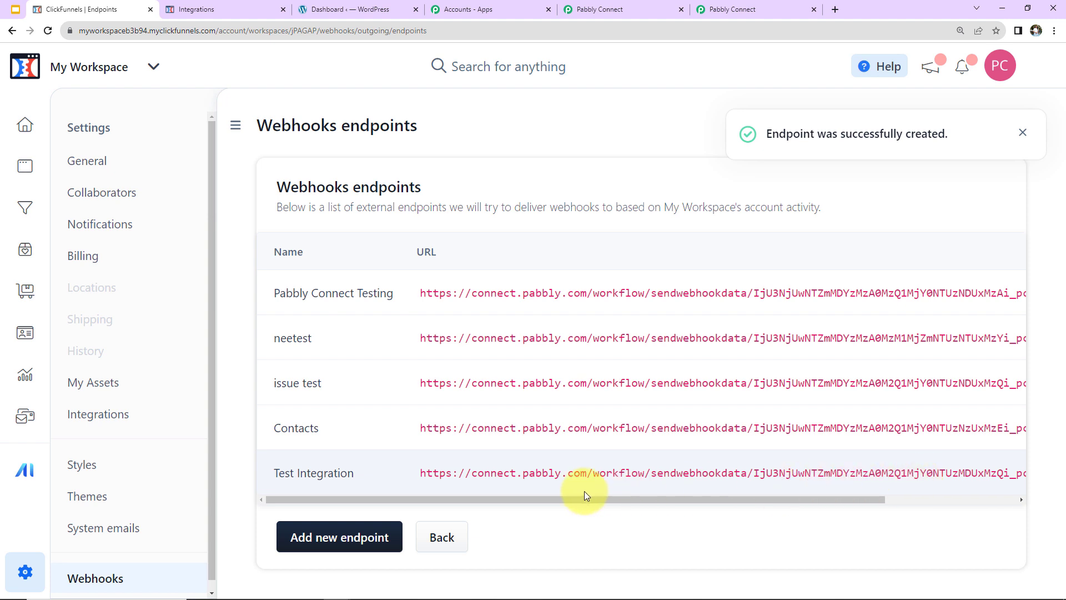
Submit the ClickFunnels landing page's sign-up form with a test contact's first name, last name, email and mobile number
{"action": "left_click", "coordinate": [743, 10]}
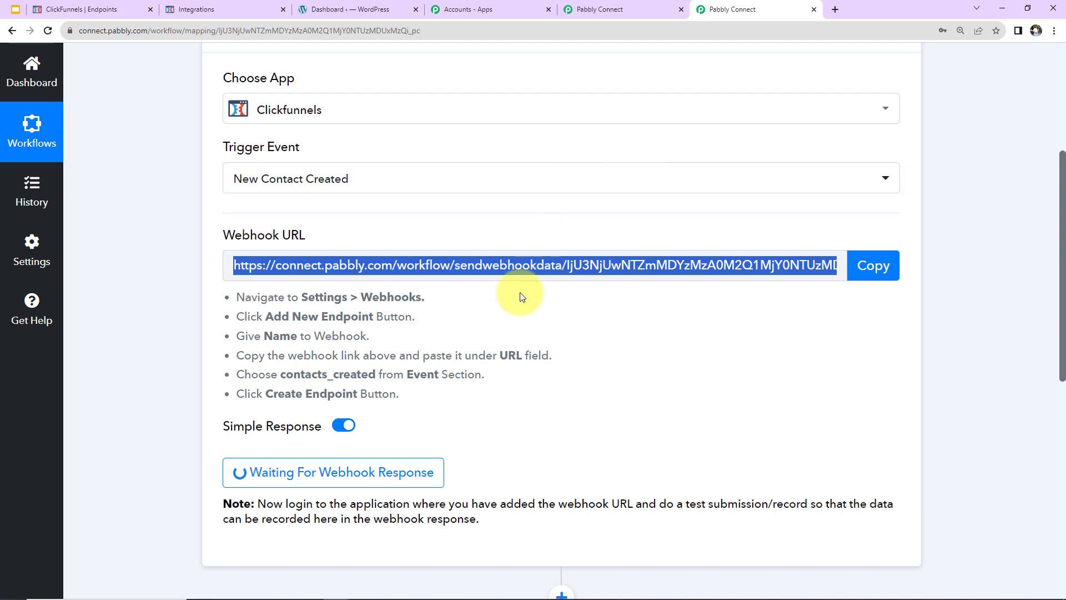
{"action": "scroll", "coordinate": [512, 294], "scroll_direction": "down", "scroll_amount": 2}
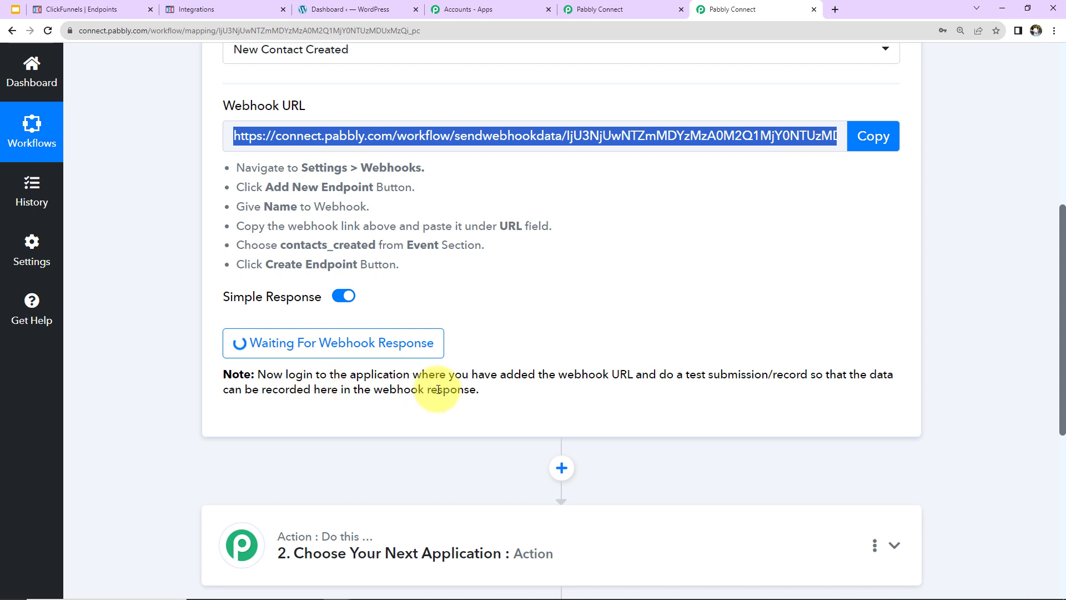
{"action": "left_click", "coordinate": [203, 10]}
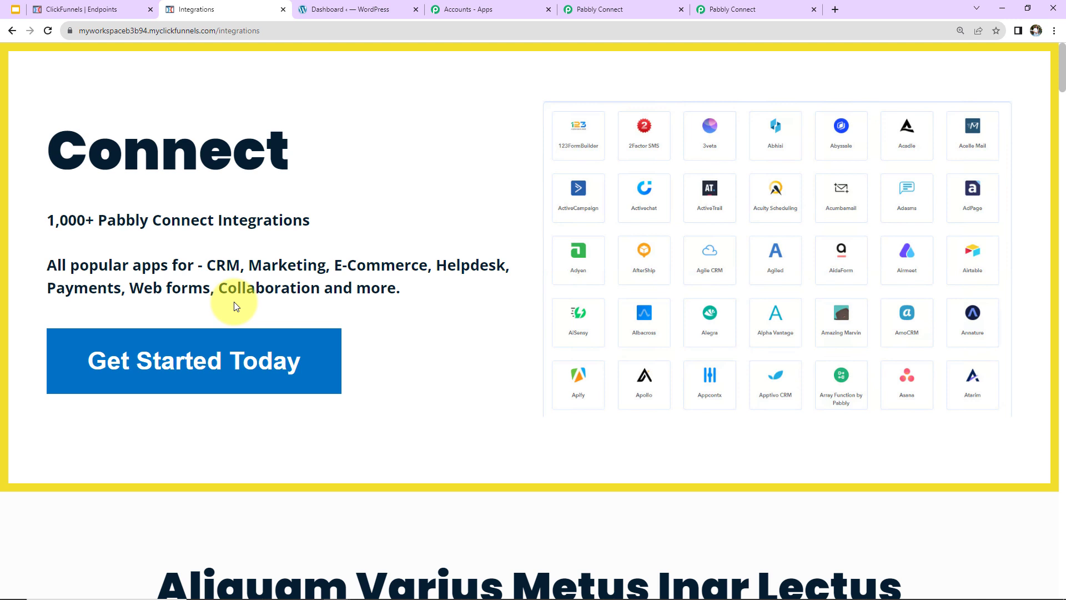
{"action": "left_click", "coordinate": [183, 363]}
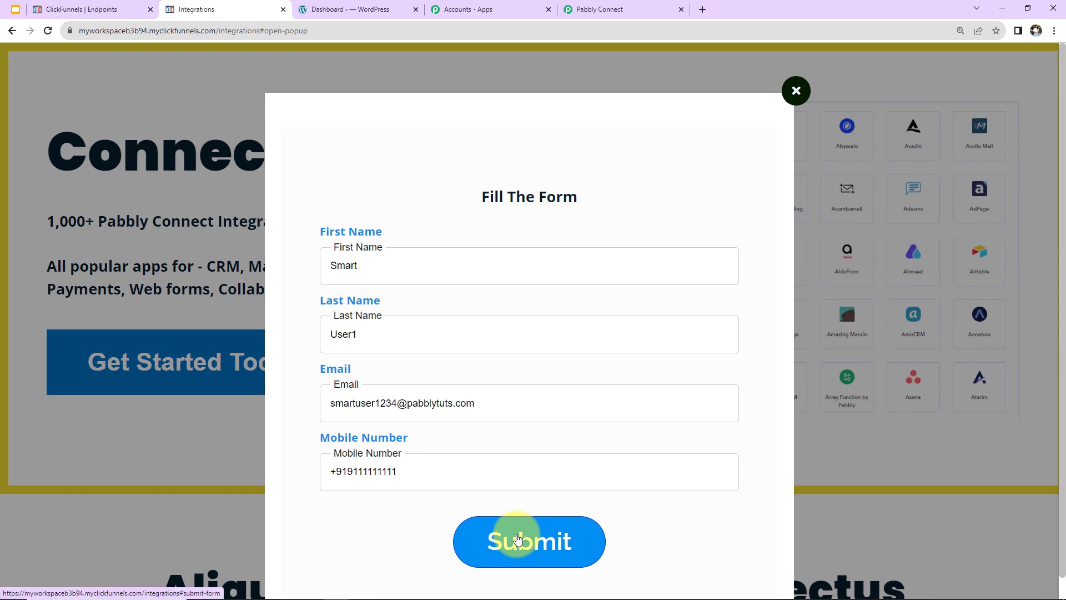
{"action": "left_click", "coordinate": [517, 541]}
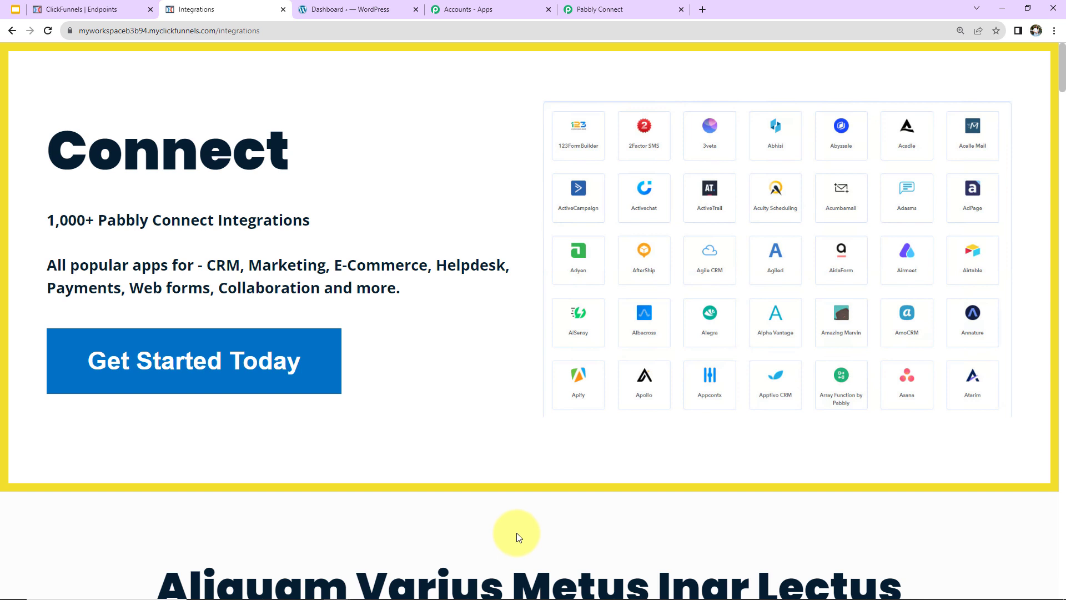
Return to Pabbly Connect and review the contact fields in the captured webhook response
{"action": "left_click", "coordinate": [627, 10]}
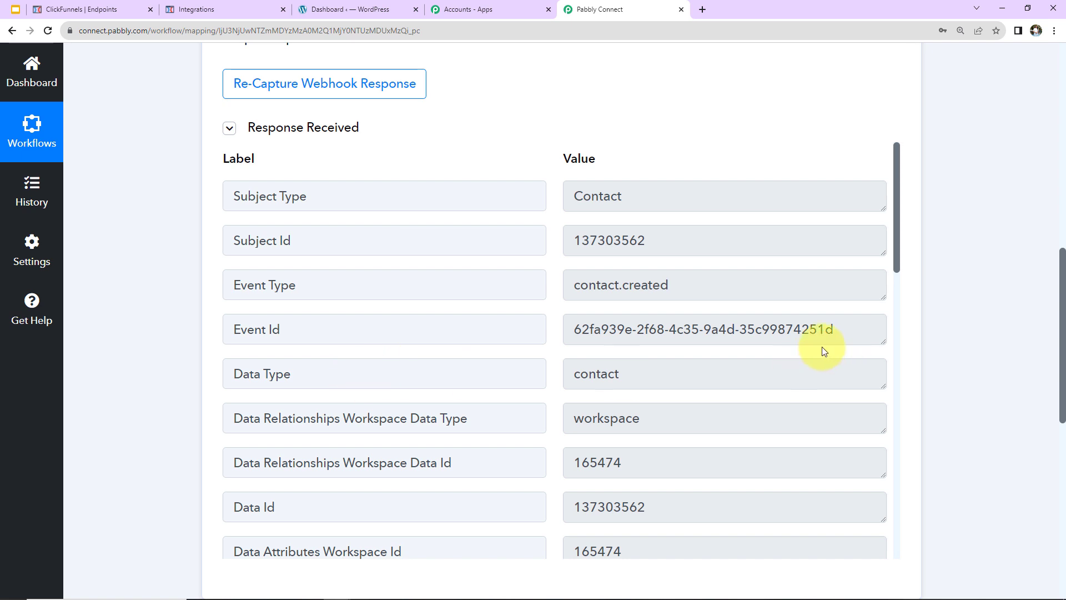
{"action": "scroll", "coordinate": [770, 333], "scroll_direction": "down", "scroll_amount": 9}
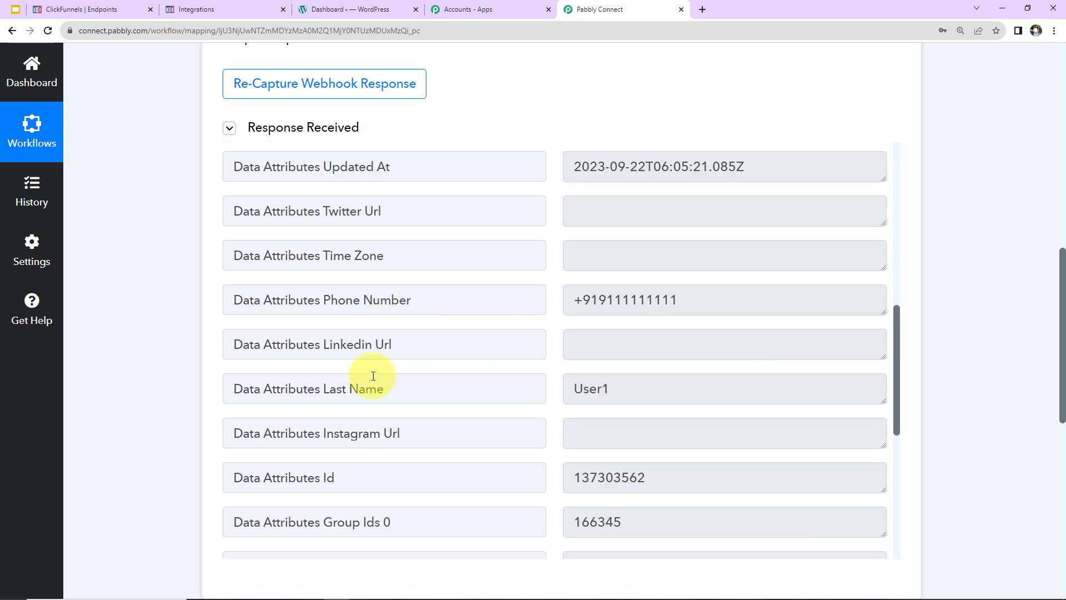
{"action": "scroll", "coordinate": [594, 450], "scroll_direction": "down", "scroll_amount": 5}
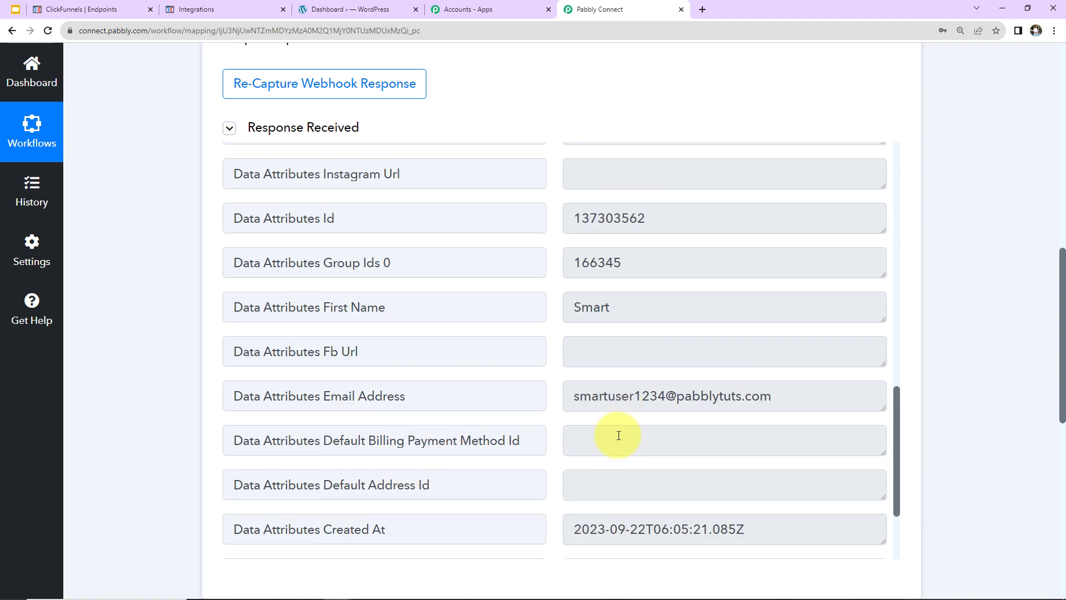
{"action": "scroll", "coordinate": [660, 394], "scroll_direction": "down", "scroll_amount": 3}
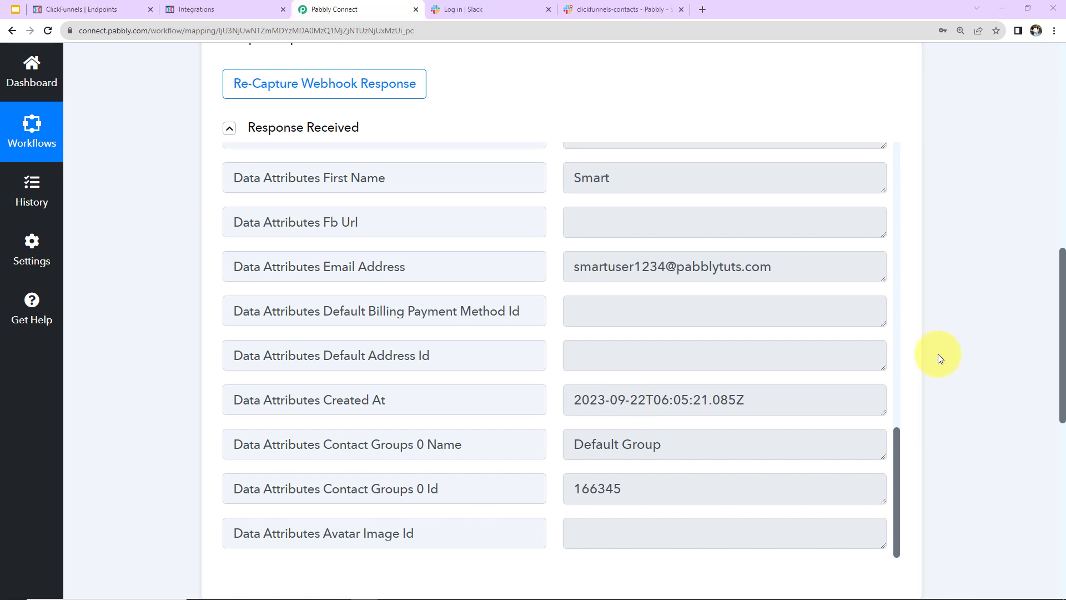
Set the workflow's second step to Slack with the Send Channel Message action event
{"action": "scroll", "coordinate": [979, 324], "scroll_direction": "down", "scroll_amount": 2}
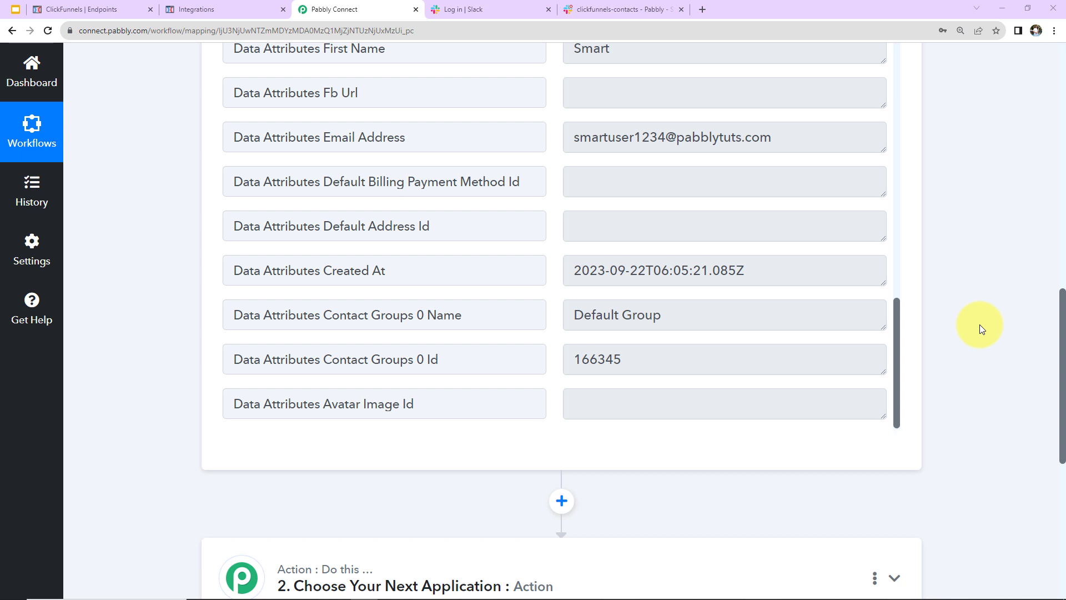
{"action": "scroll", "coordinate": [979, 324], "scroll_direction": "down", "scroll_amount": 4}
{"action": "left_click", "coordinate": [383, 351]}
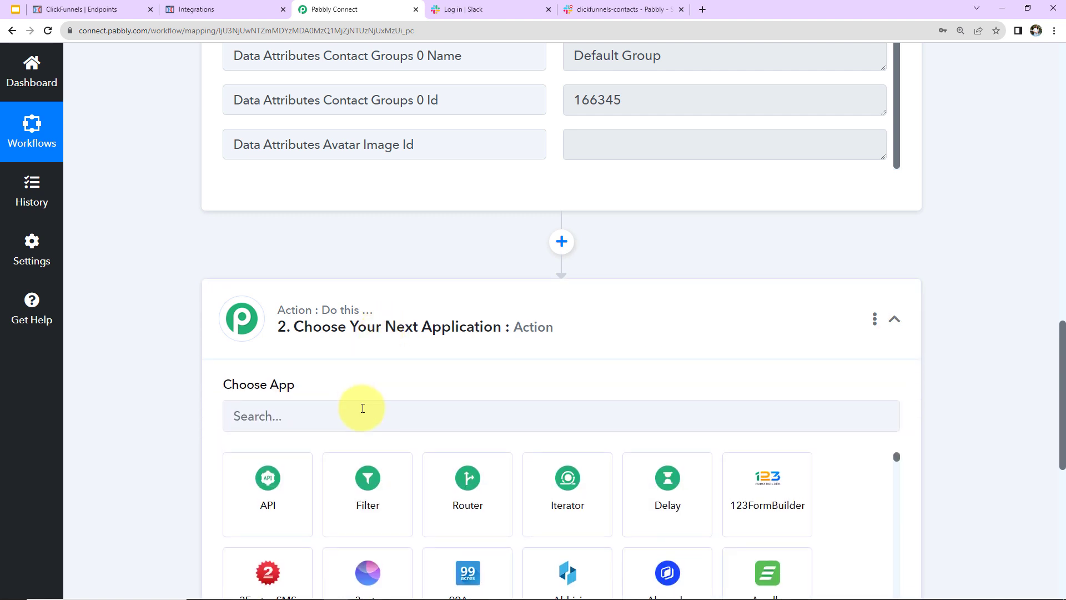
{"action": "left_click", "coordinate": [361, 411]}
{"action": "type", "text": "slack"}
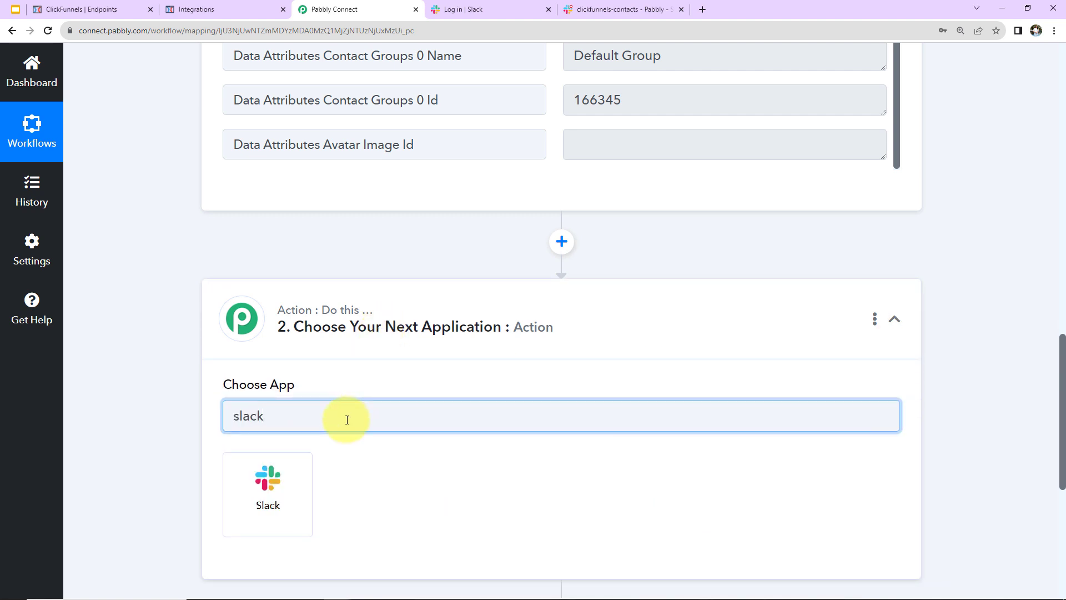
{"action": "left_click", "coordinate": [305, 493]}
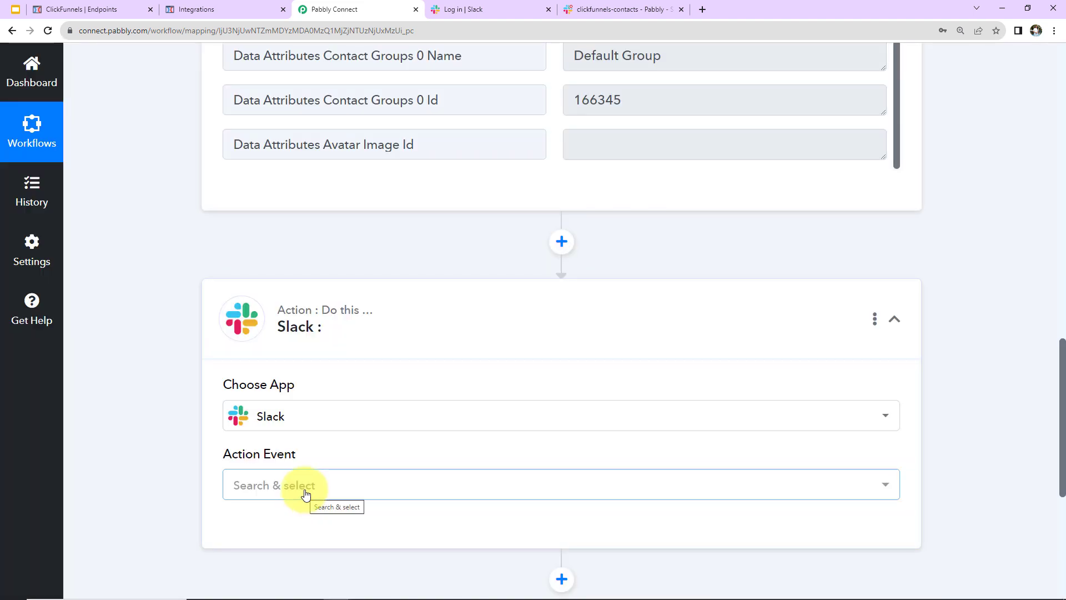
{"action": "left_click", "coordinate": [303, 489]}
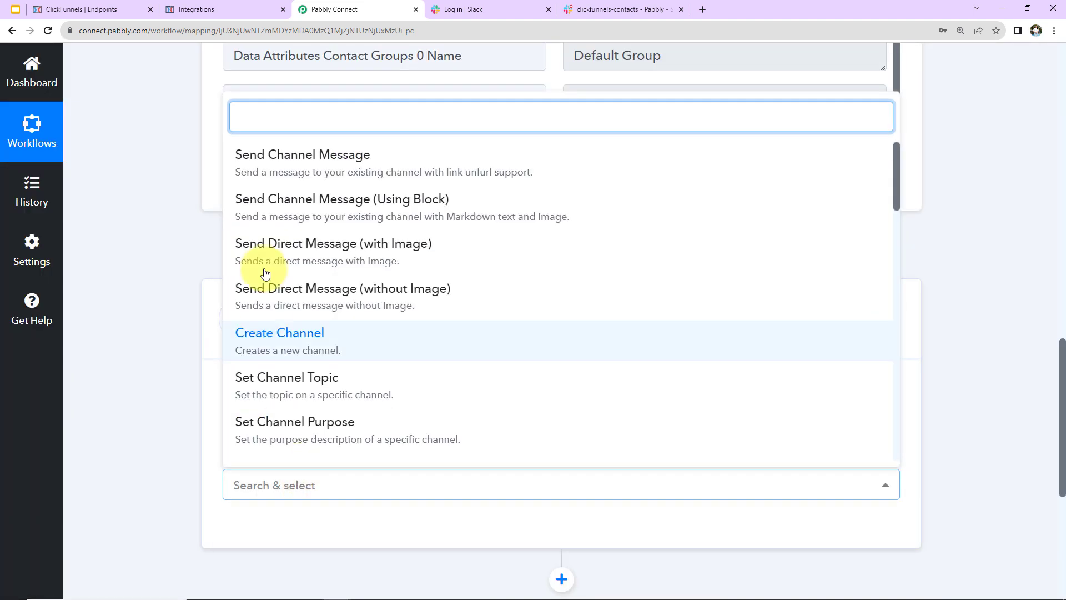
{"action": "left_click", "coordinate": [274, 166]}
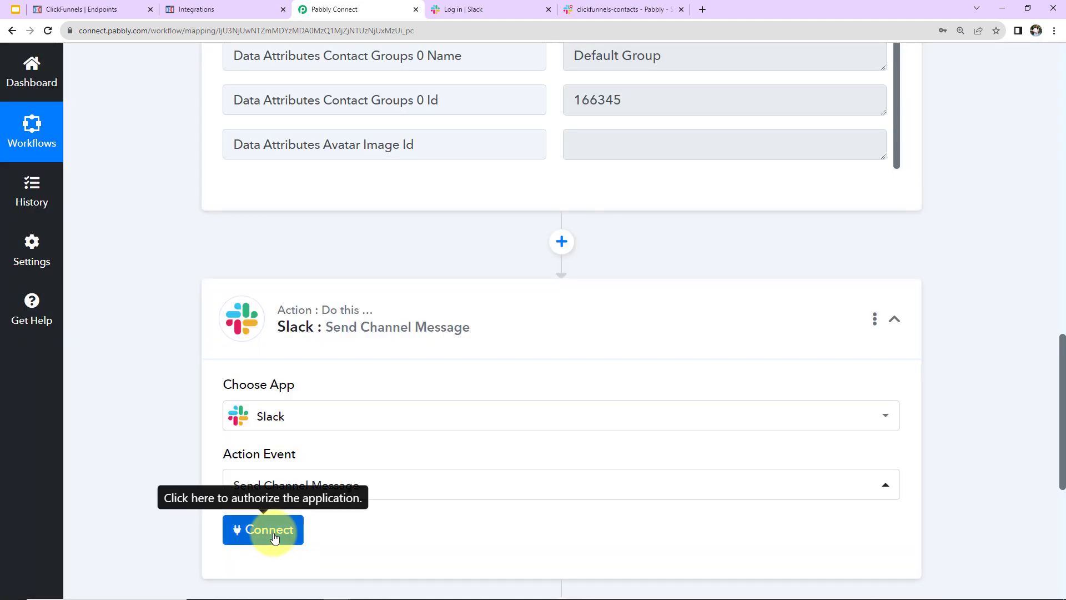
Add a new Slack connection with token type "user" and authorize Pabbly Connect to access the Pabbly Slack workspace
{"action": "left_click", "coordinate": [272, 530]}
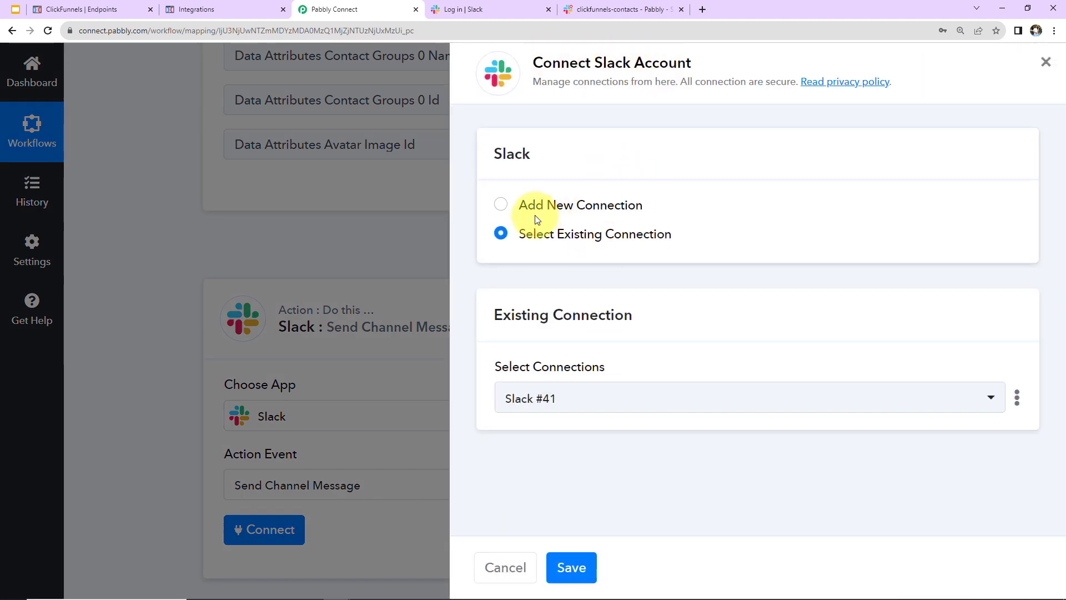
{"action": "left_click", "coordinate": [500, 205]}
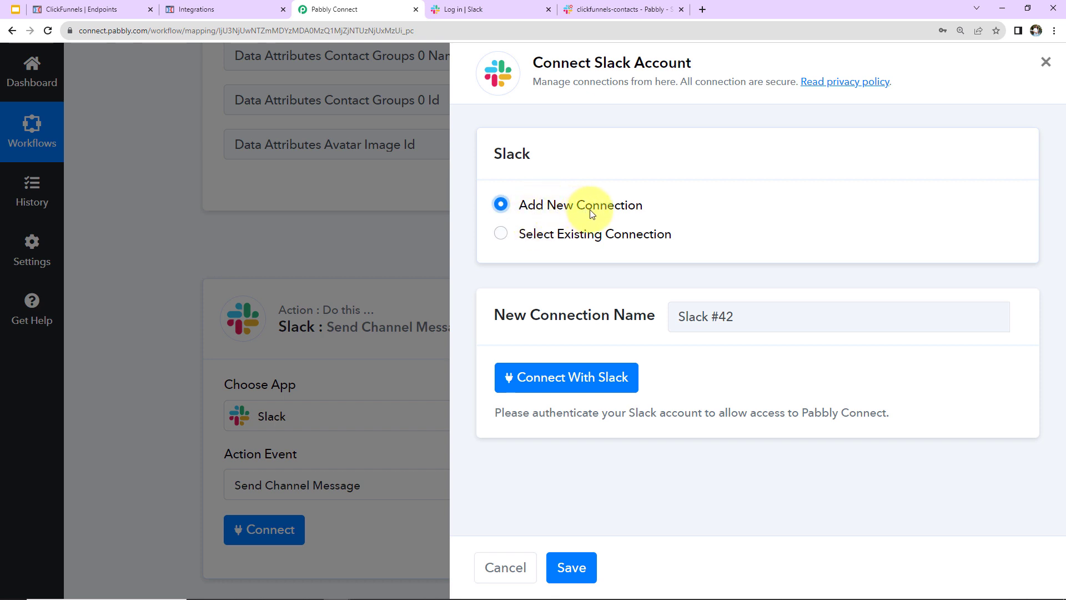
{"action": "left_click", "coordinate": [532, 377]}
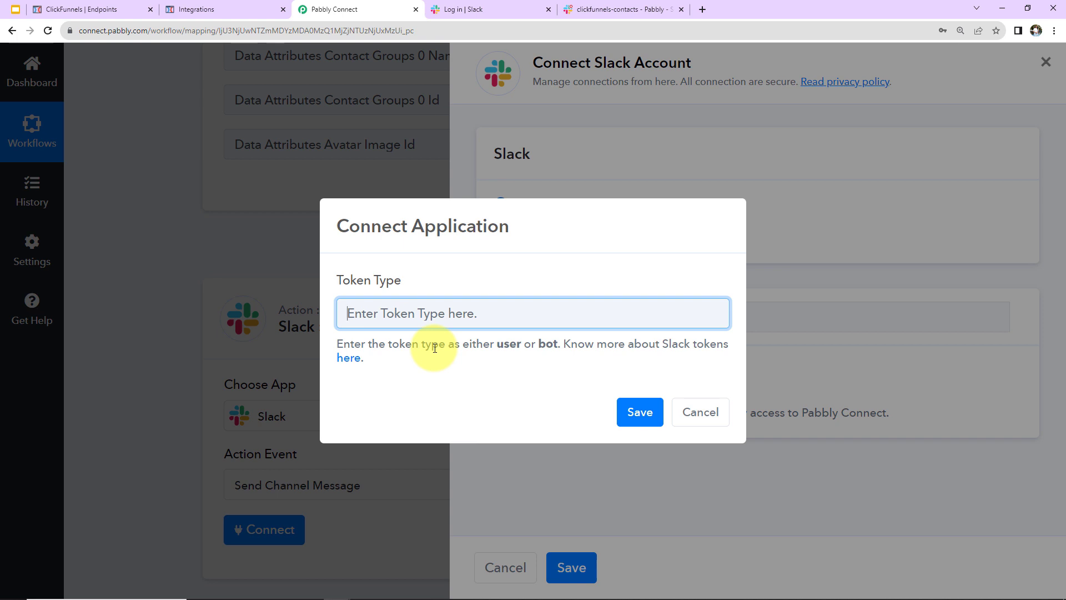
{"action": "double_click", "coordinate": [516, 347]}
{"action": "key", "text": "ctrl+c"}
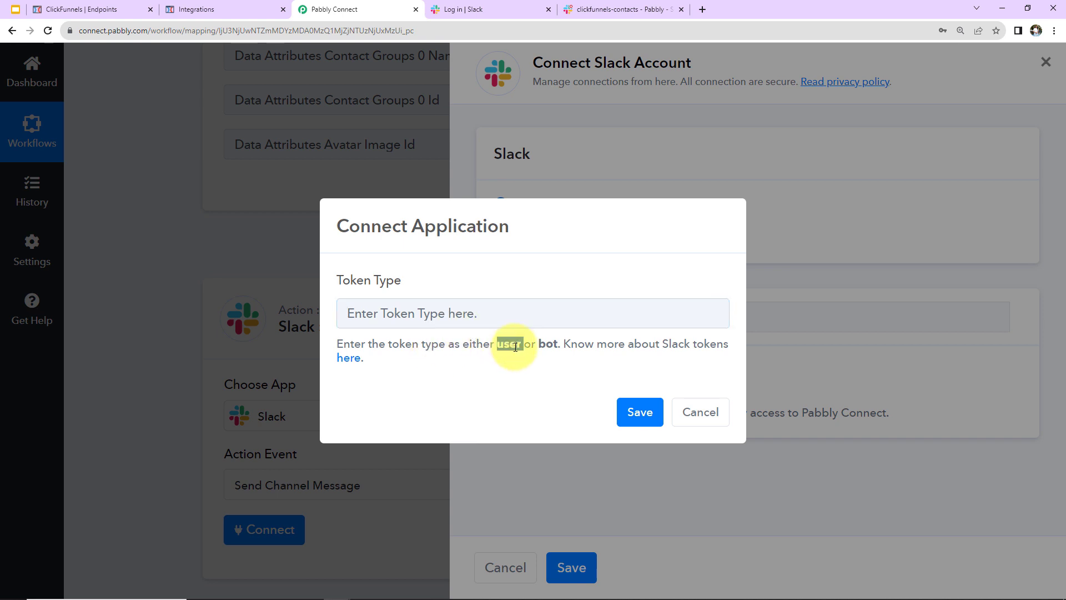
{"action": "left_click", "coordinate": [481, 311]}
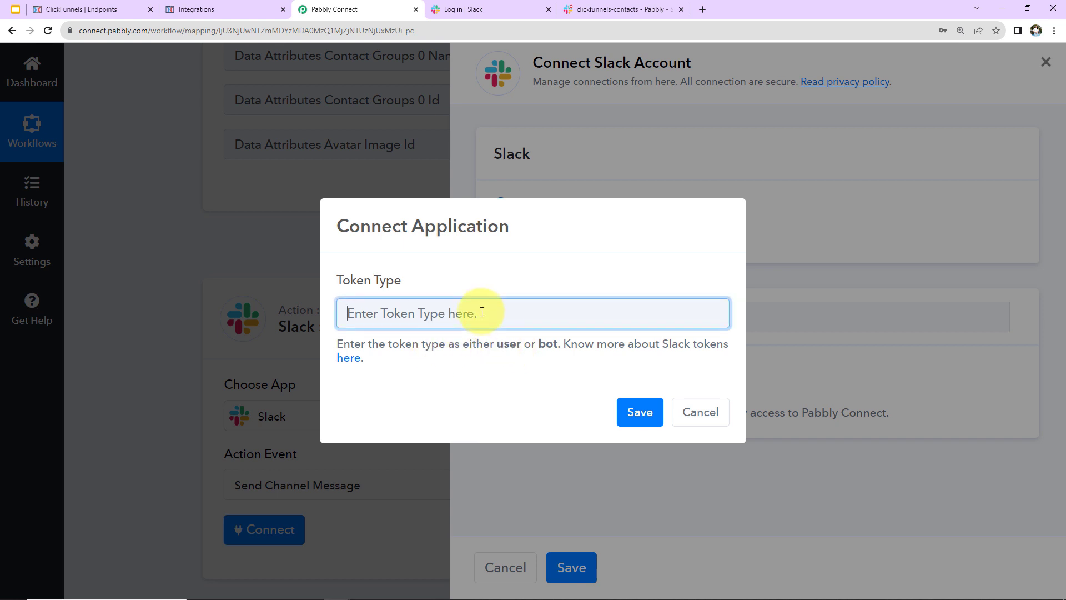
{"action": "key", "text": "ctrl+v"}
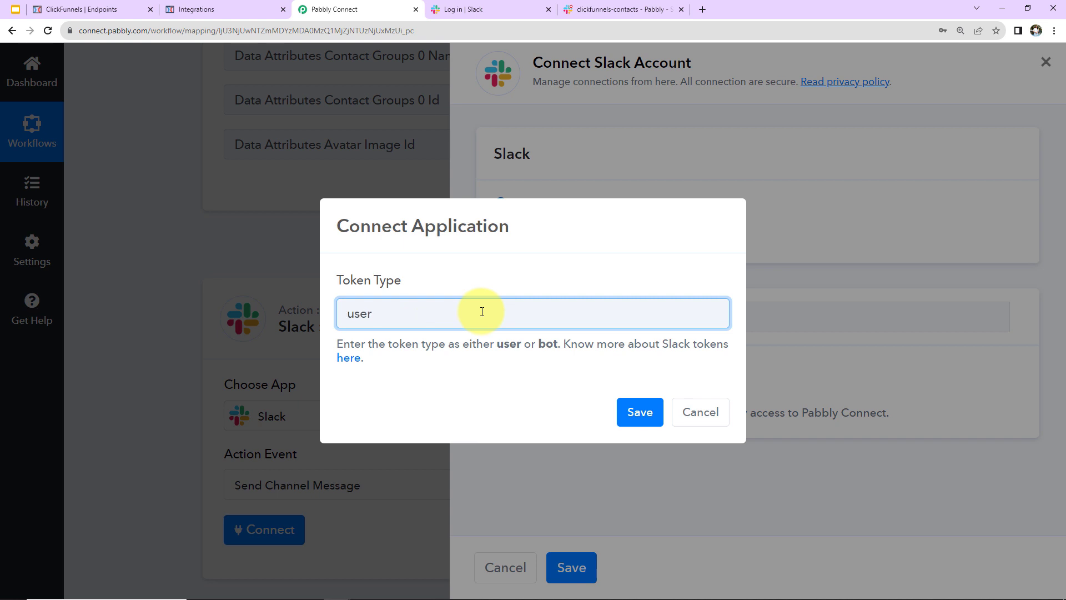
{"action": "left_click", "coordinate": [639, 411]}
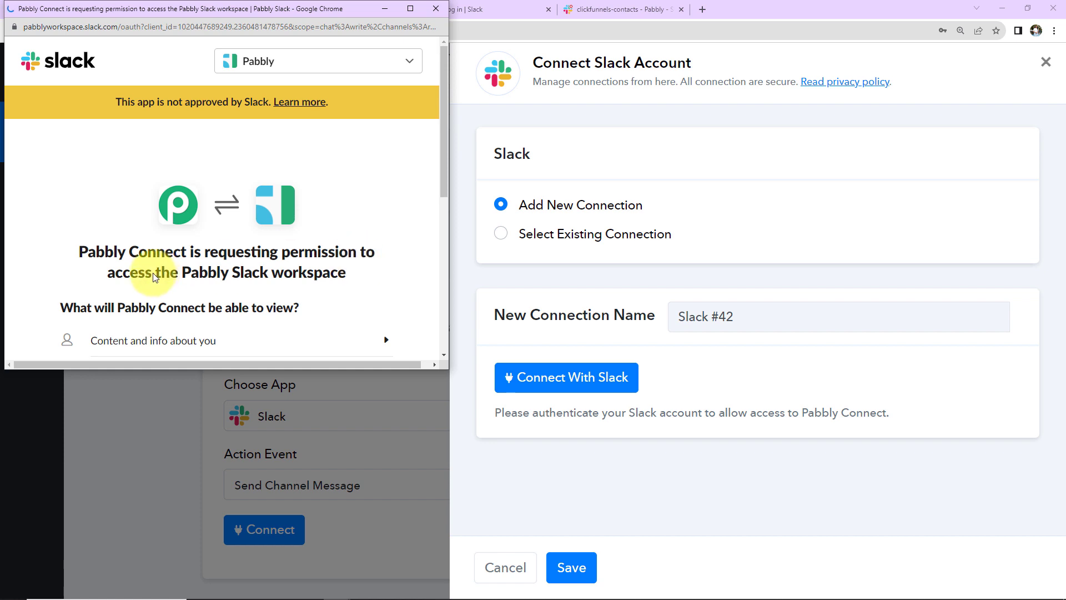
{"action": "scroll", "coordinate": [281, 272], "scroll_direction": "down", "scroll_amount": 10}
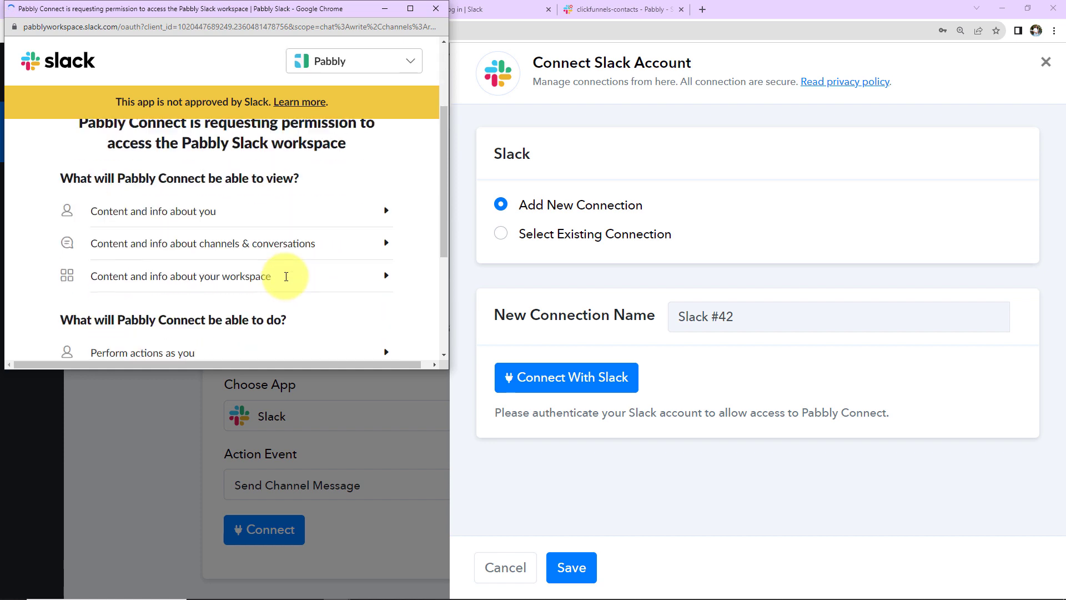
{"action": "left_click", "coordinate": [275, 273]}
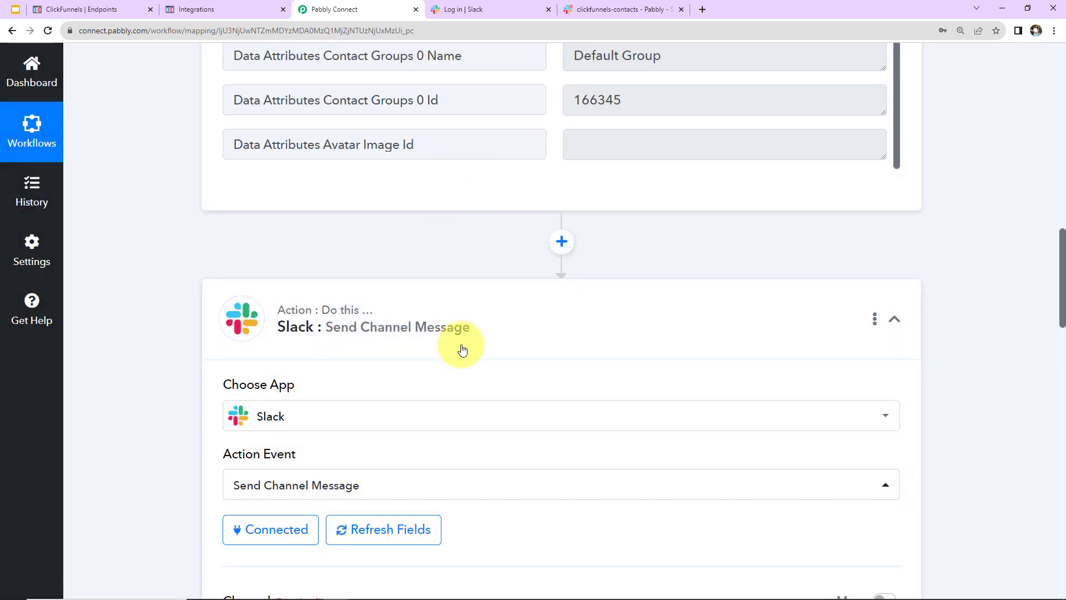
Switch to Slack and look through the Pabbly workspace's channel list, including clickfunnels-contacts
{"action": "scroll", "coordinate": [461, 349], "scroll_direction": "down", "scroll_amount": 9}
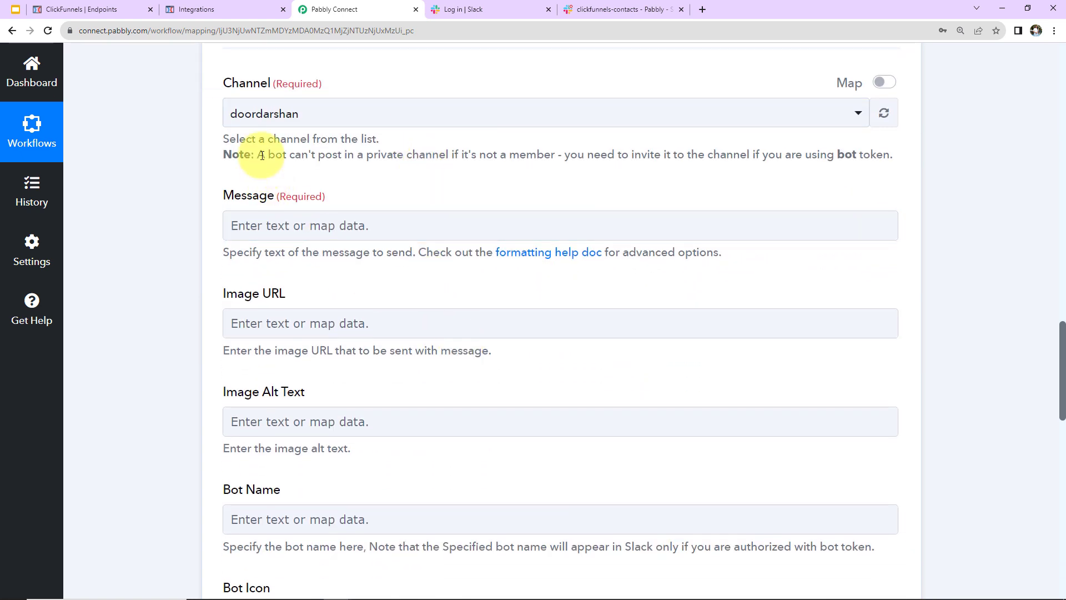
{"action": "left_click", "coordinate": [501, 9]}
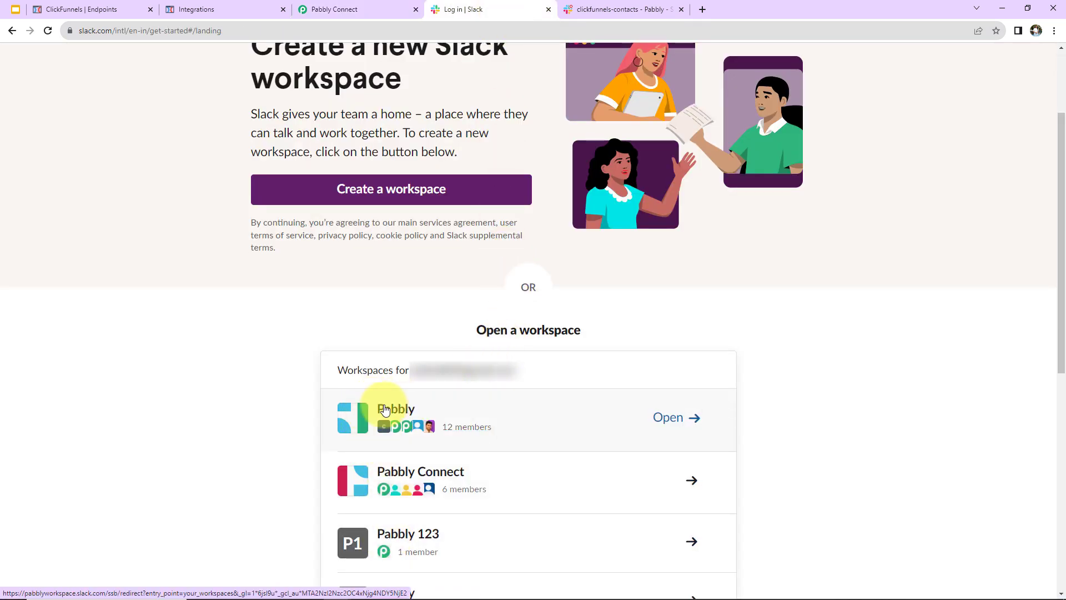
{"action": "left_click", "coordinate": [589, 9]}
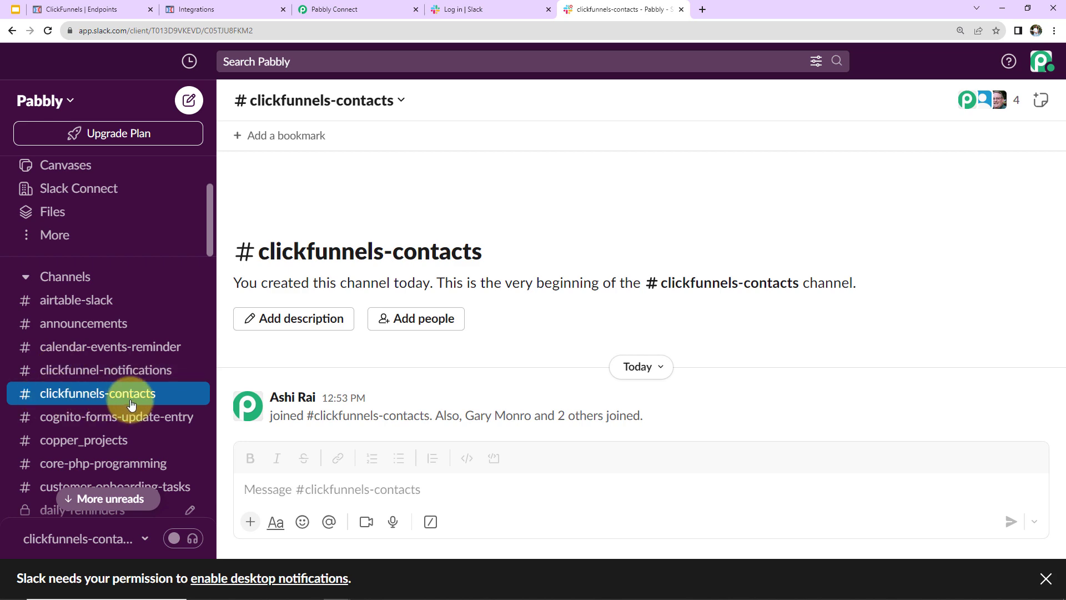
{"action": "scroll", "coordinate": [127, 380], "scroll_direction": "down", "scroll_amount": 12}
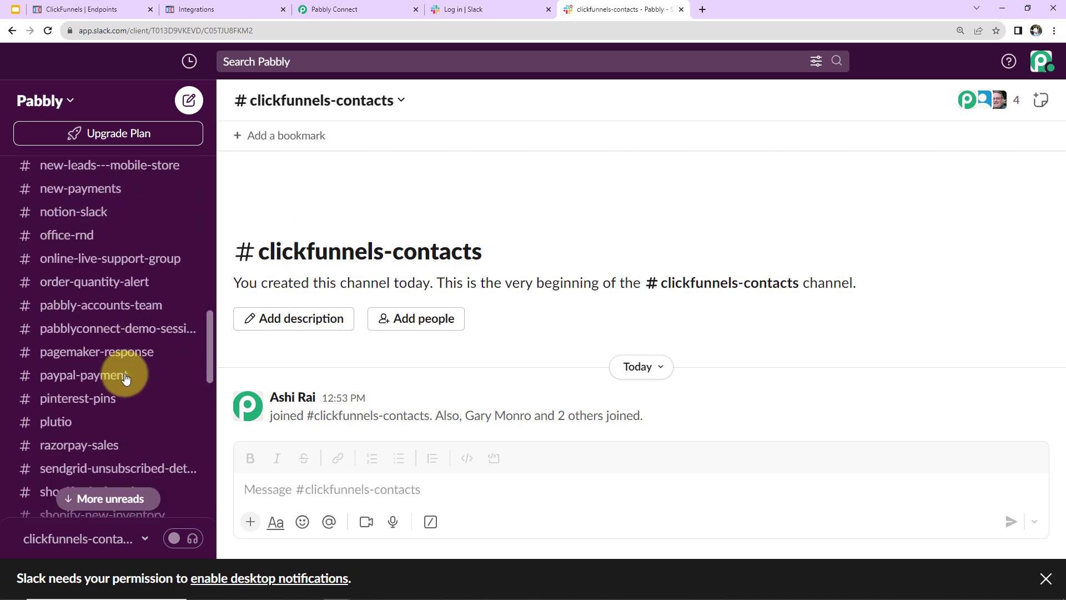
{"action": "scroll", "coordinate": [127, 381], "scroll_direction": "down", "scroll_amount": 6}
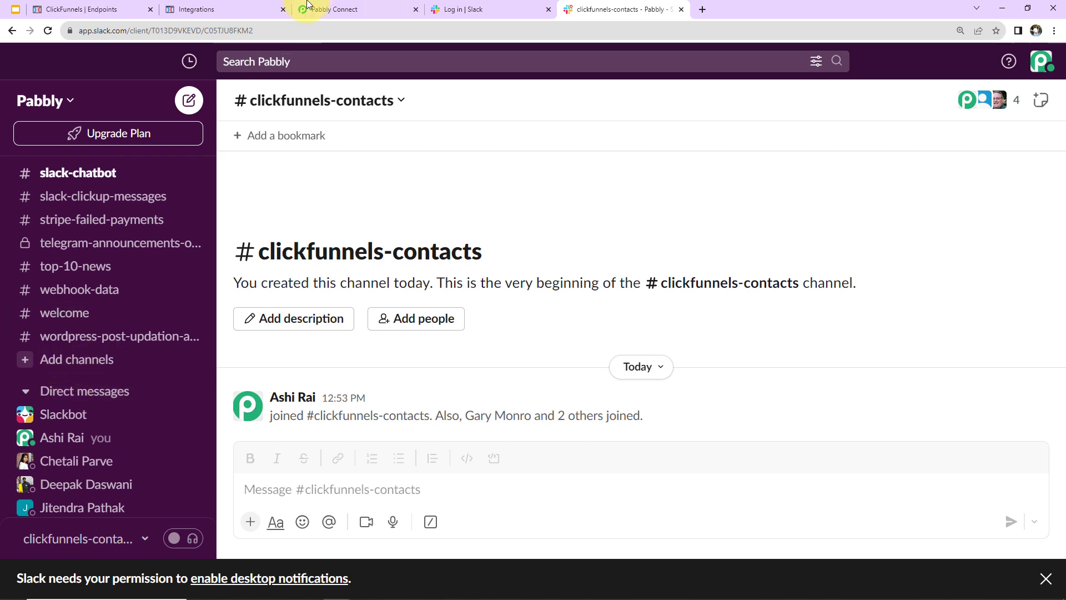
Return to Pabbly Connect and choose clickfunnels-contacts as the channel for the message
{"action": "left_click", "coordinate": [334, 10]}
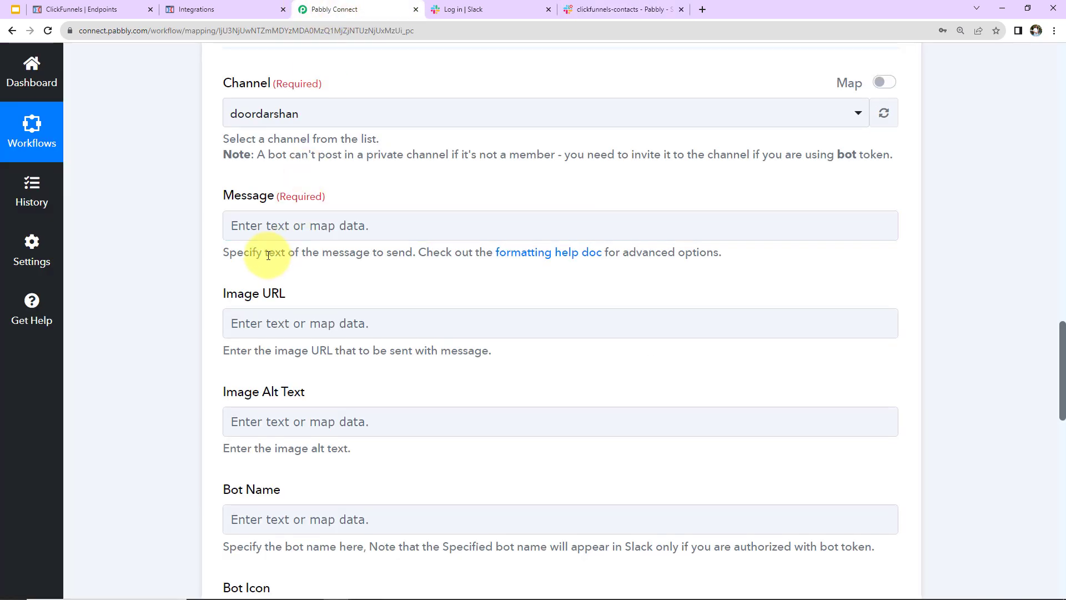
{"action": "left_click", "coordinate": [310, 113]}
{"action": "type", "text": "cli"}
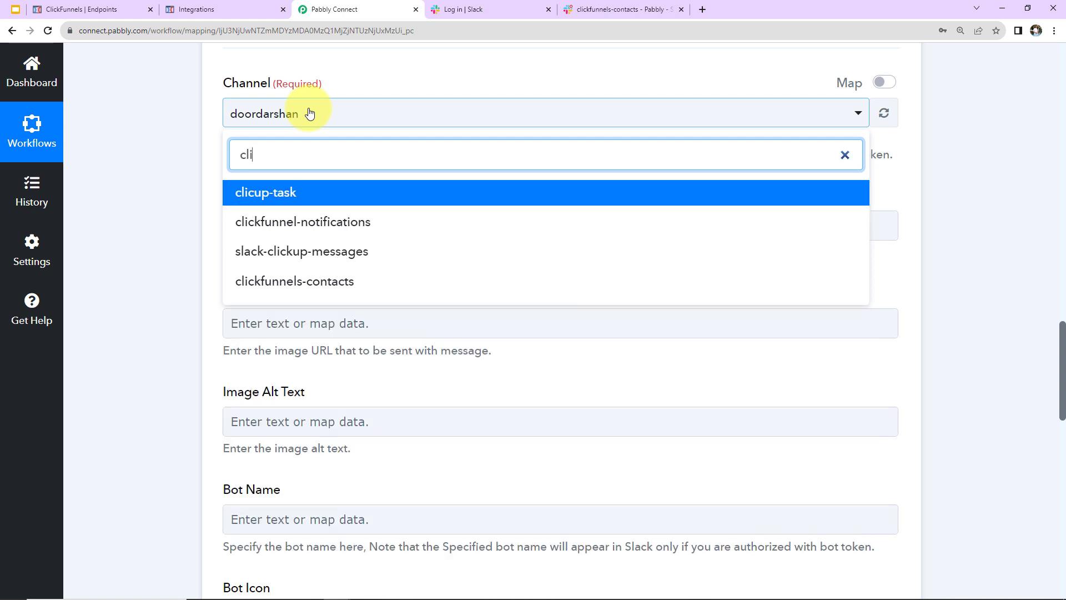
{"action": "left_click", "coordinate": [275, 282]}
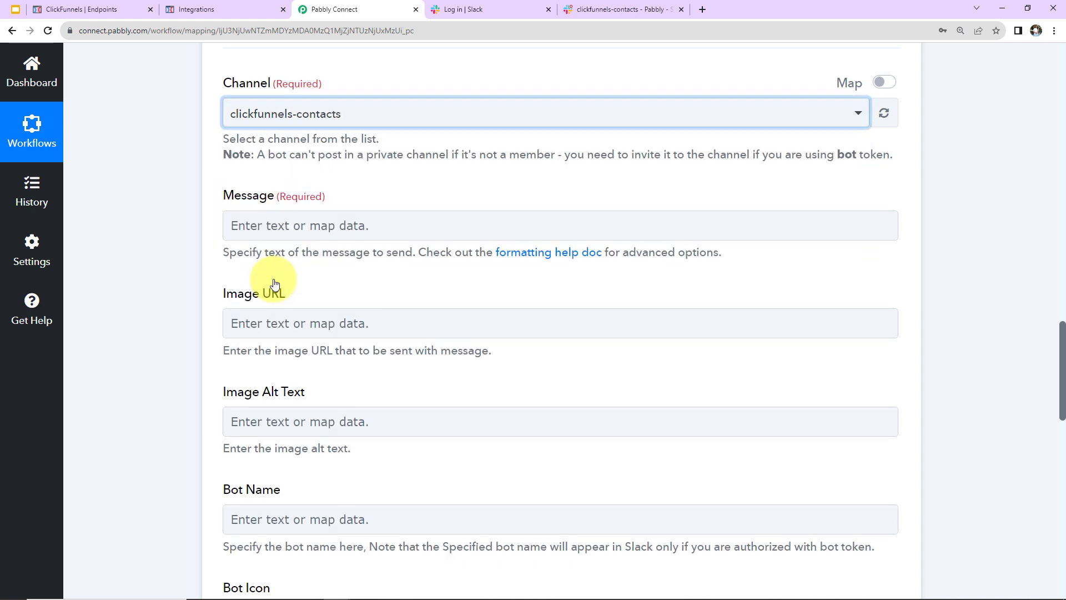
Write the message "Team, A new contact has been created in ClickFunnels. Details are: Name: Email Address: Mobile Number: Regards" on separate lines
{"action": "left_click", "coordinate": [260, 223]}
{"action": "left_click", "coordinate": [261, 224]}
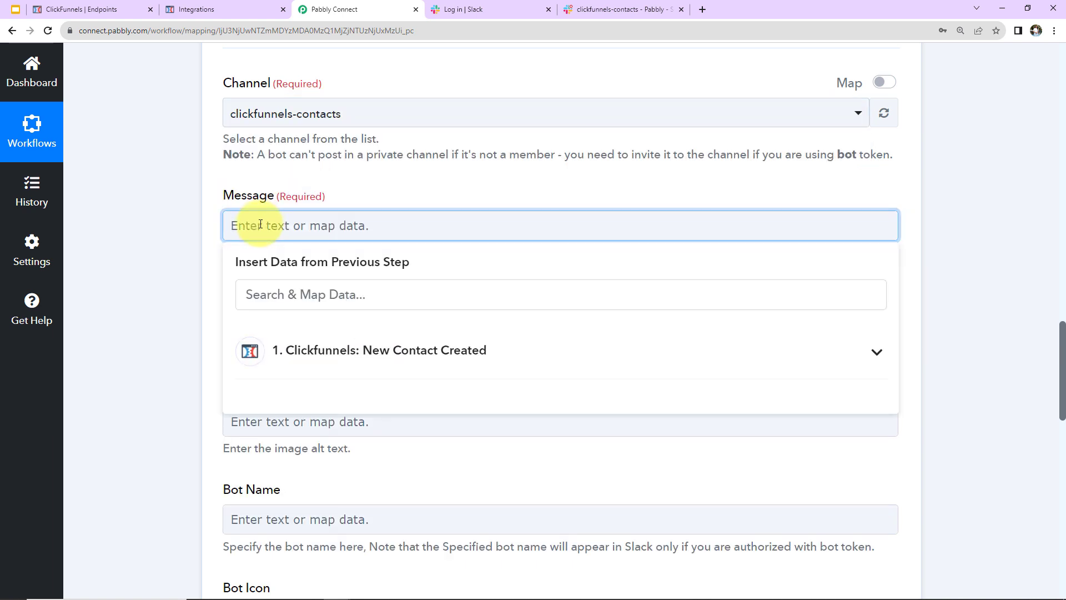
{"action": "type", "text": "Team,  A new contact has been created in ClickFunnels. Details are:  Name: Email Address: Mobile Number:  Regards"}
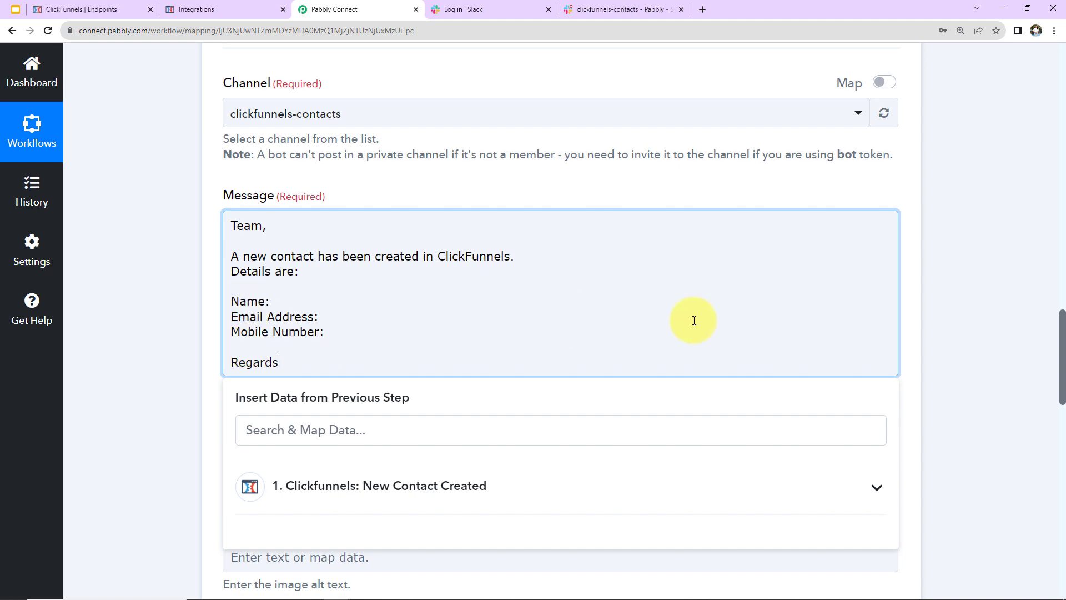
Map the ClickFunnels contact's First Name and Last Name after the message's Name label
{"action": "scroll", "coordinate": [980, 327], "scroll_direction": "up", "scroll_amount": 12}
{"action": "scroll", "coordinate": [647, 239], "scroll_direction": "up", "scroll_amount": 5}
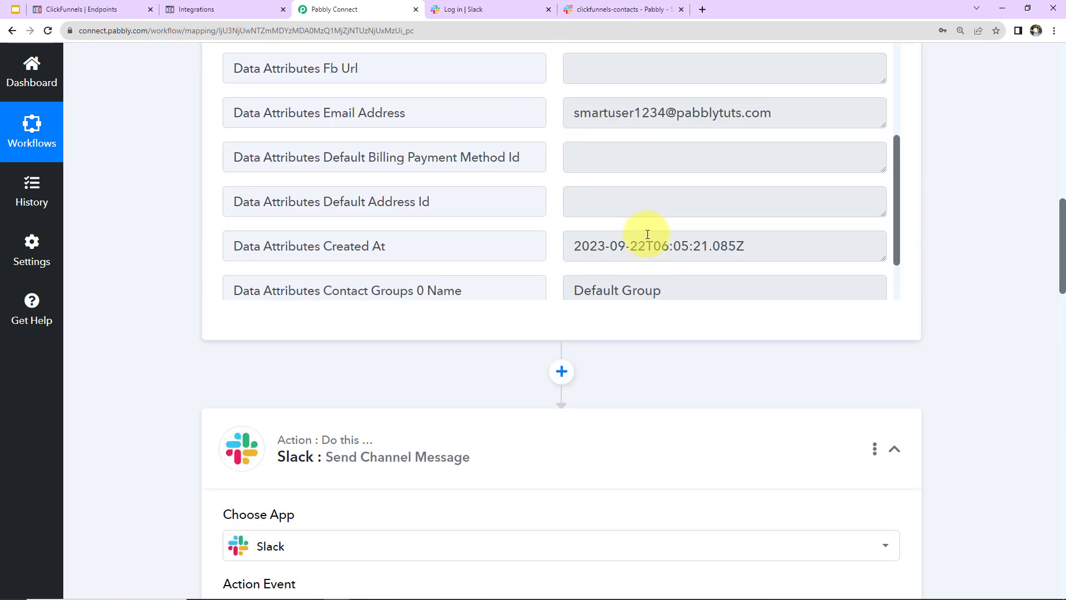
{"action": "scroll", "coordinate": [968, 258], "scroll_direction": "down", "scroll_amount": 12}
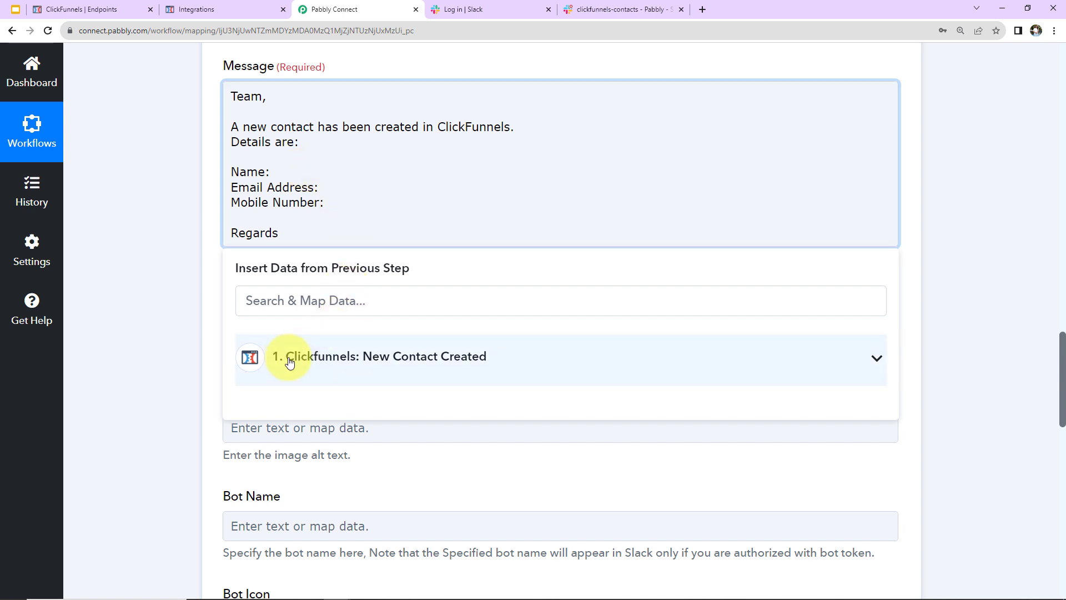
{"action": "left_click", "coordinate": [431, 371]}
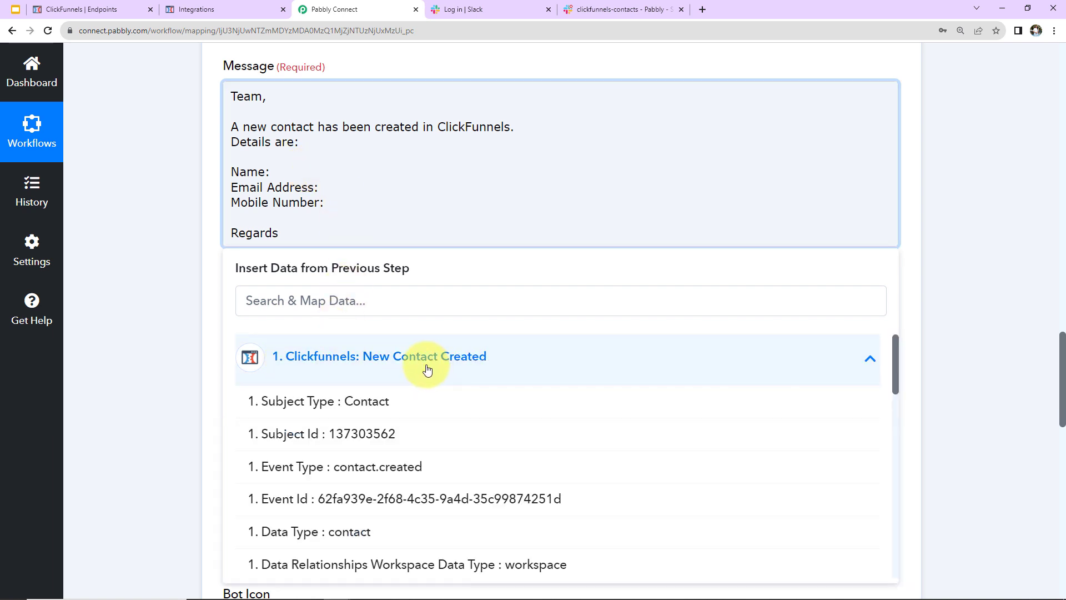
{"action": "scroll", "coordinate": [417, 435], "scroll_direction": "down", "scroll_amount": 2}
{"action": "scroll", "coordinate": [418, 440], "scroll_direction": "down", "scroll_amount": 6}
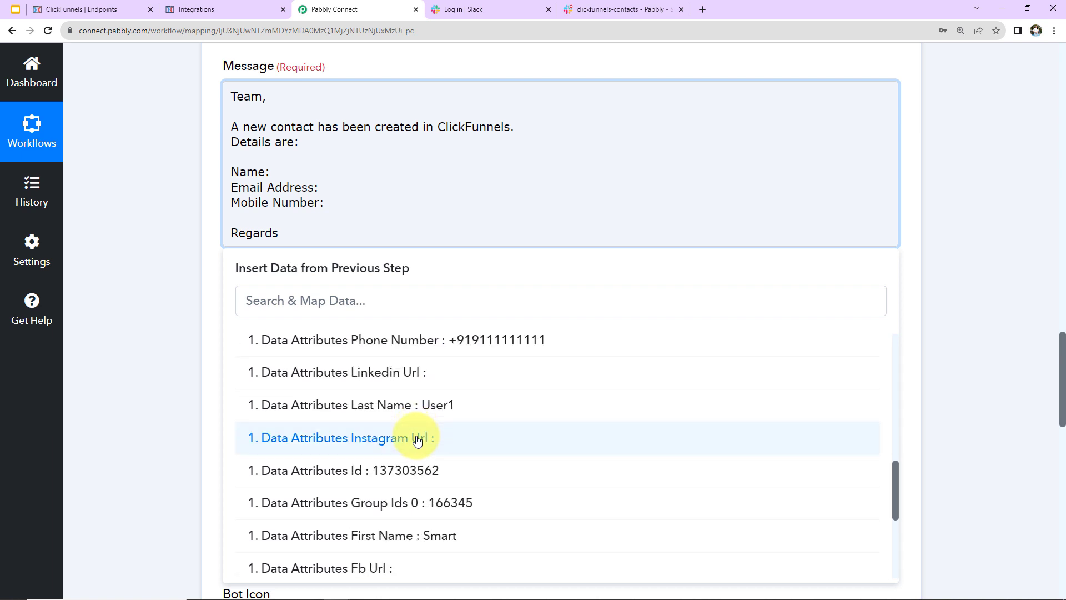
{"action": "left_click", "coordinate": [368, 539]}
{"action": "left_click", "coordinate": [333, 368]}
{"action": "scroll", "coordinate": [372, 547], "scroll_direction": "down", "scroll_amount": 6}
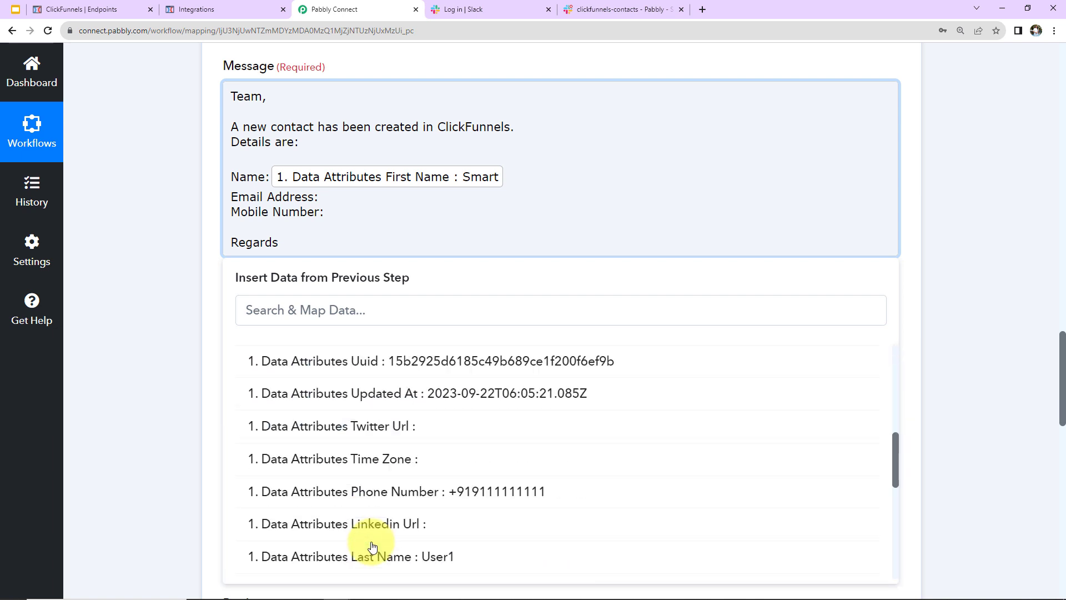
{"action": "left_click", "coordinate": [348, 545]}
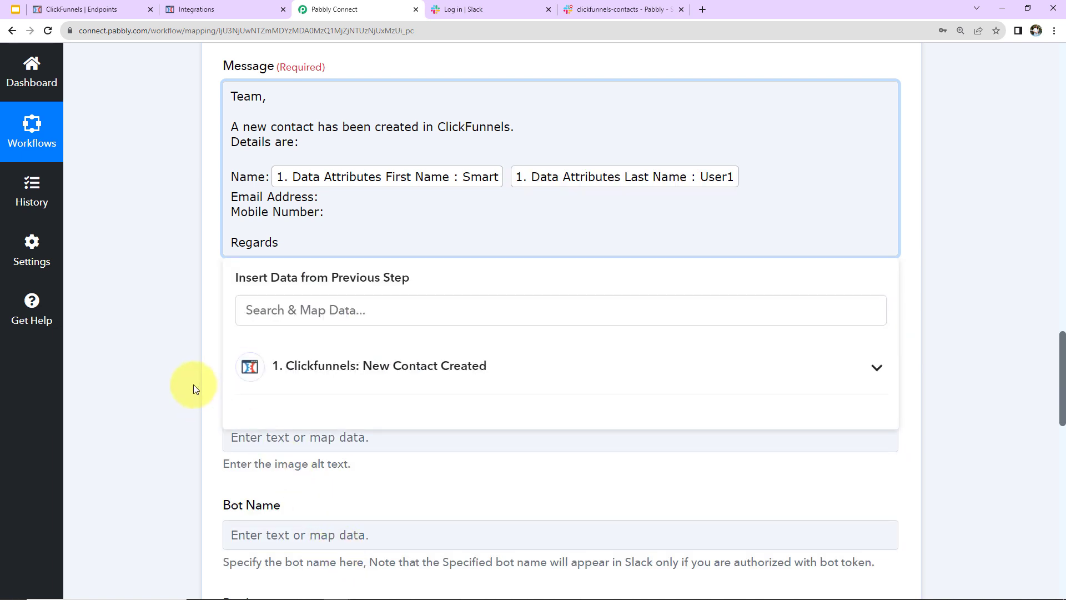
Map the ClickFunnels contact's Email Address after the message's Email Address label
{"action": "left_click", "coordinate": [165, 339]}
{"action": "left_click", "coordinate": [326, 198]}
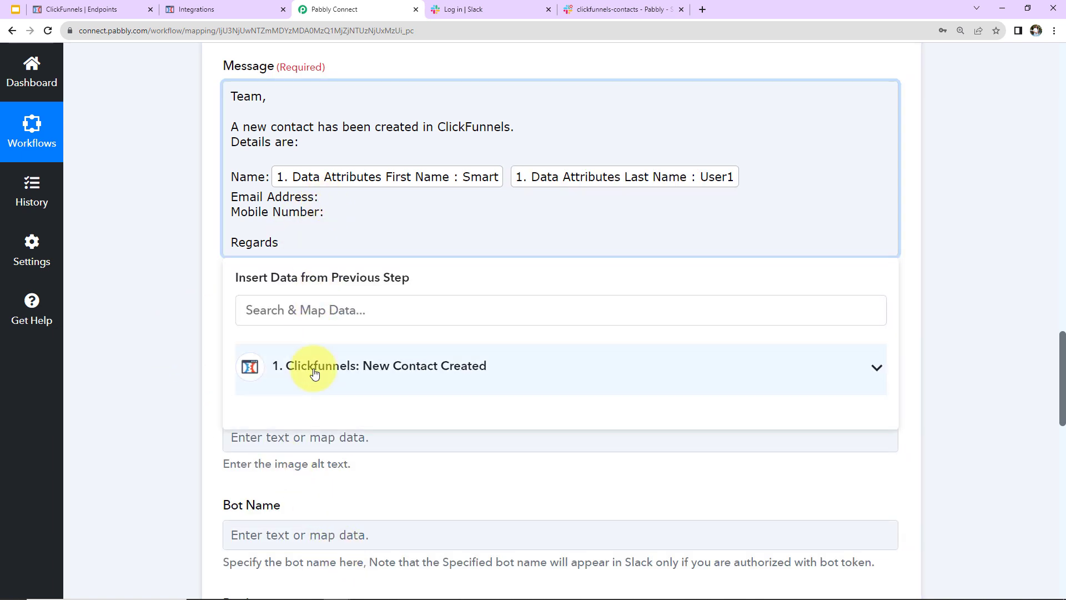
{"action": "left_click", "coordinate": [314, 367]}
{"action": "scroll", "coordinate": [289, 487], "scroll_direction": "down", "scroll_amount": 10}
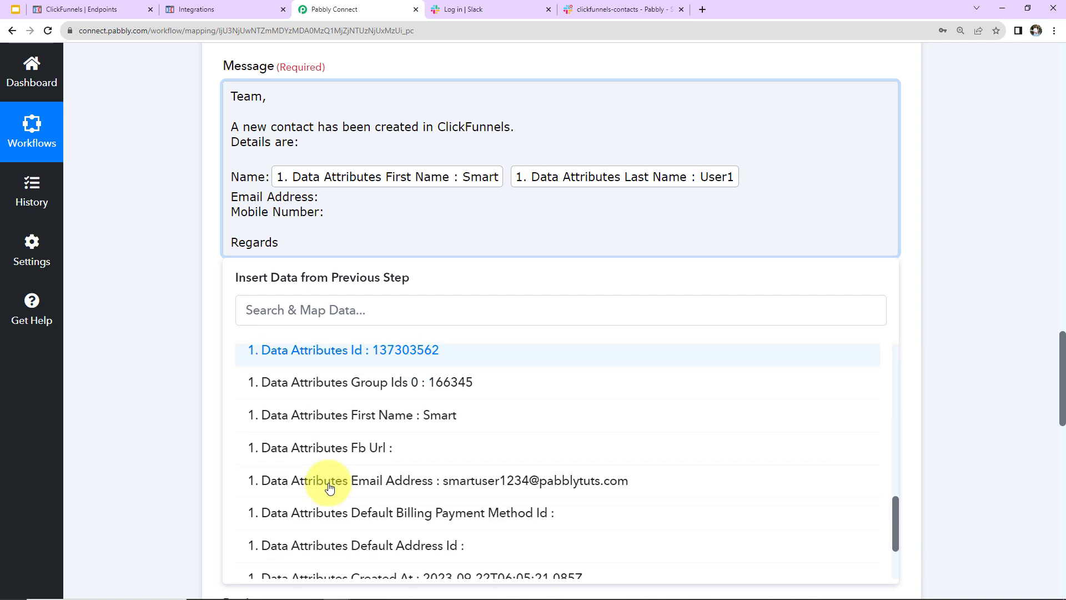
{"action": "left_click", "coordinate": [330, 486]}
Map the ClickFunnels contact's Phone Number after the message's Mobile Number label
{"action": "left_click", "coordinate": [344, 220]}
{"action": "left_click", "coordinate": [341, 383]}
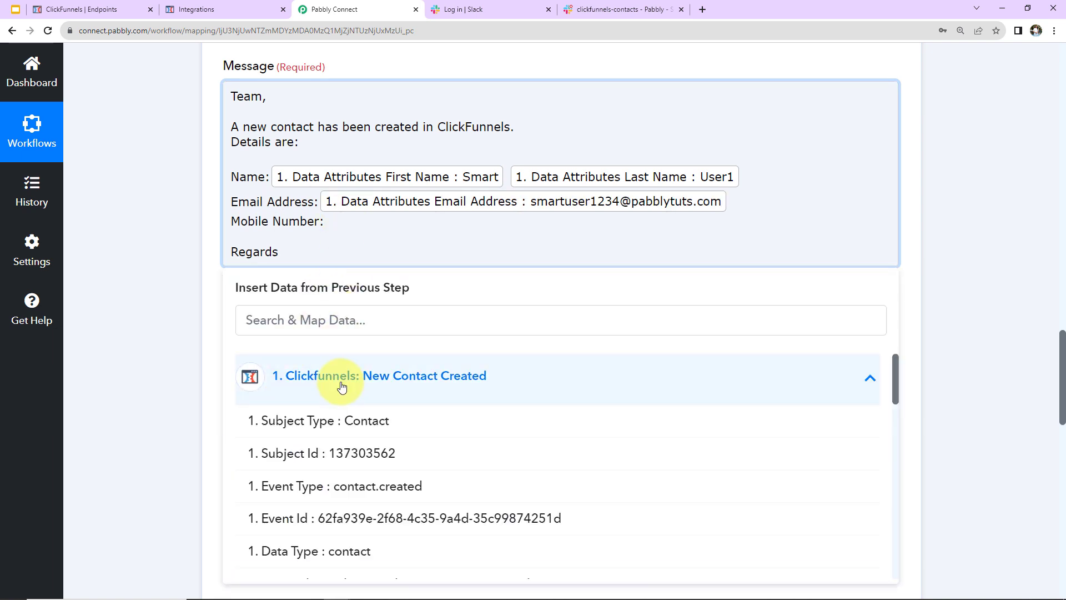
{"action": "scroll", "coordinate": [341, 478], "scroll_direction": "down", "scroll_amount": 7}
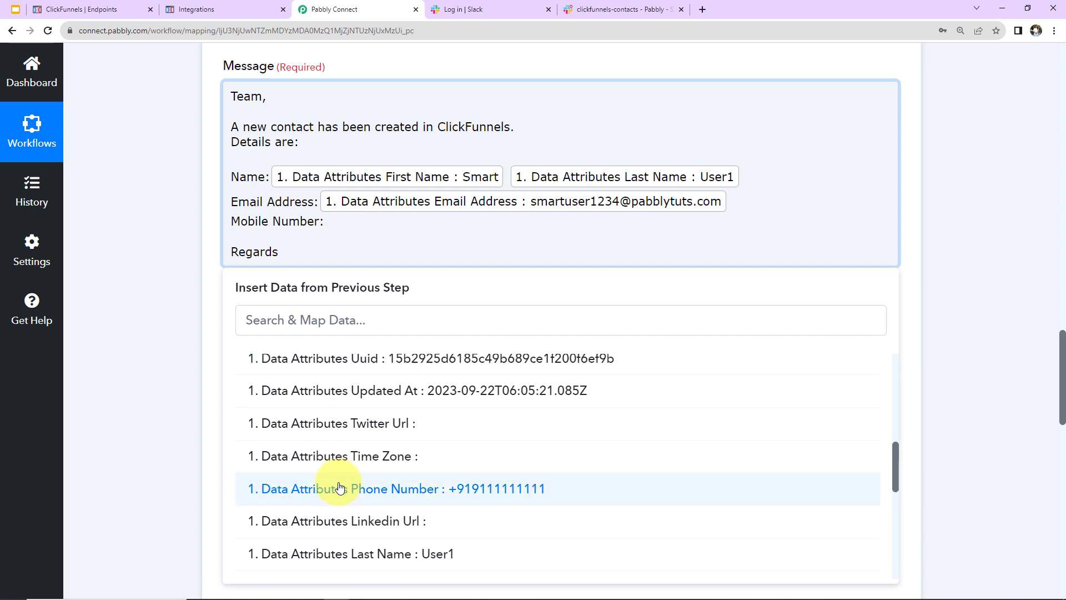
{"action": "left_click", "coordinate": [340, 488]}
{"action": "left_click", "coordinate": [213, 314]}
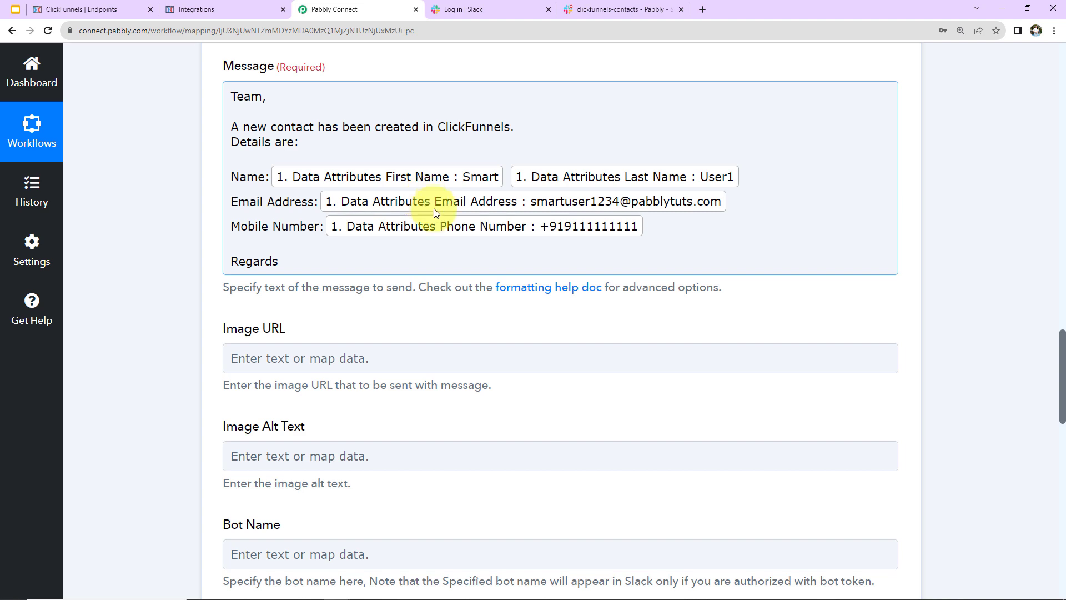
{"action": "left_click", "coordinate": [644, 302]}
Save the Slack action with a test request and check the resulting message in Slack's clickfunnels-contacts channel
{"action": "scroll", "coordinate": [643, 325], "scroll_direction": "down", "scroll_amount": 5}
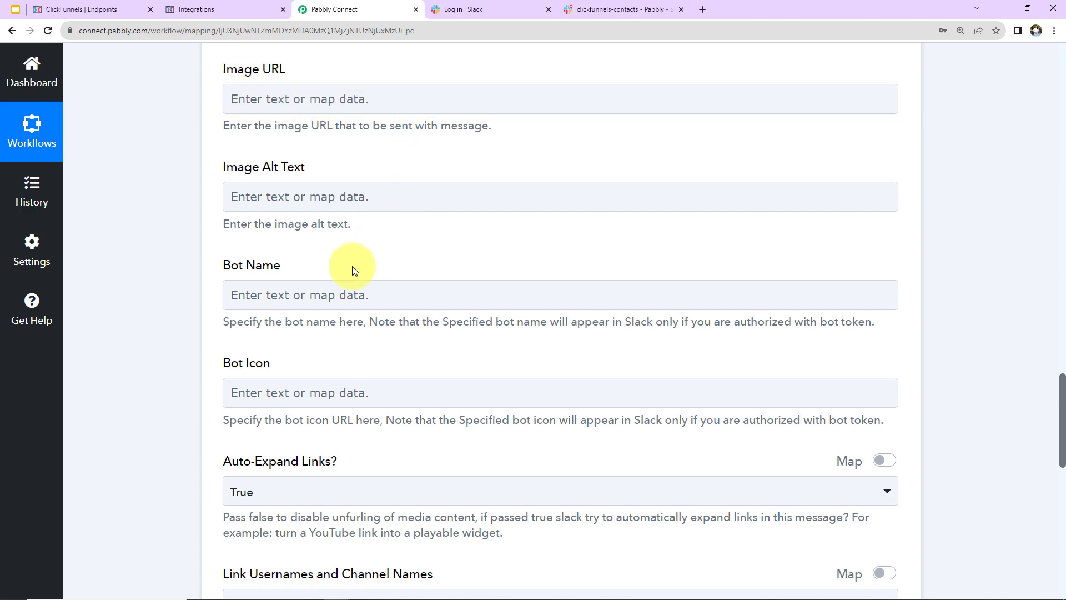
{"action": "scroll", "coordinate": [441, 352], "scroll_direction": "down", "scroll_amount": 7}
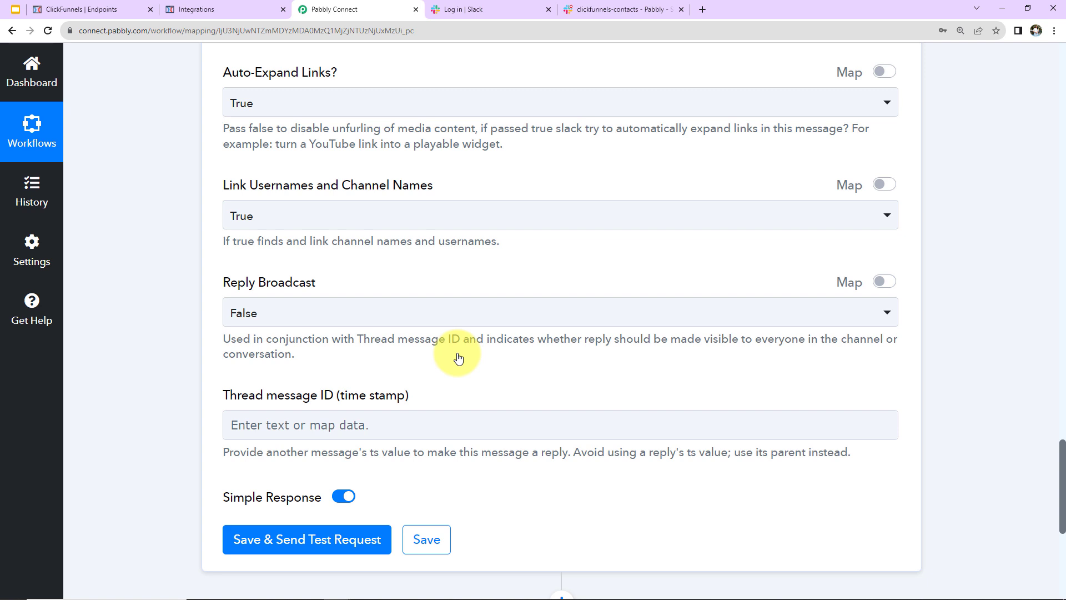
{"action": "scroll", "coordinate": [458, 356], "scroll_direction": "down", "scroll_amount": 2}
{"action": "left_click", "coordinate": [357, 409]}
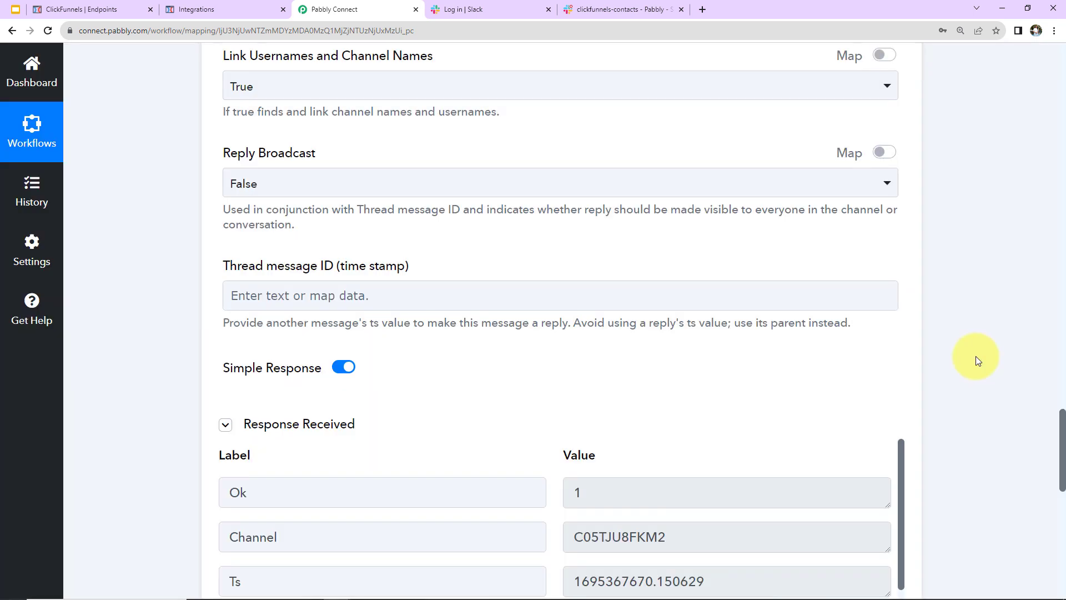
{"action": "scroll", "coordinate": [977, 361], "scroll_direction": "down", "scroll_amount": 5}
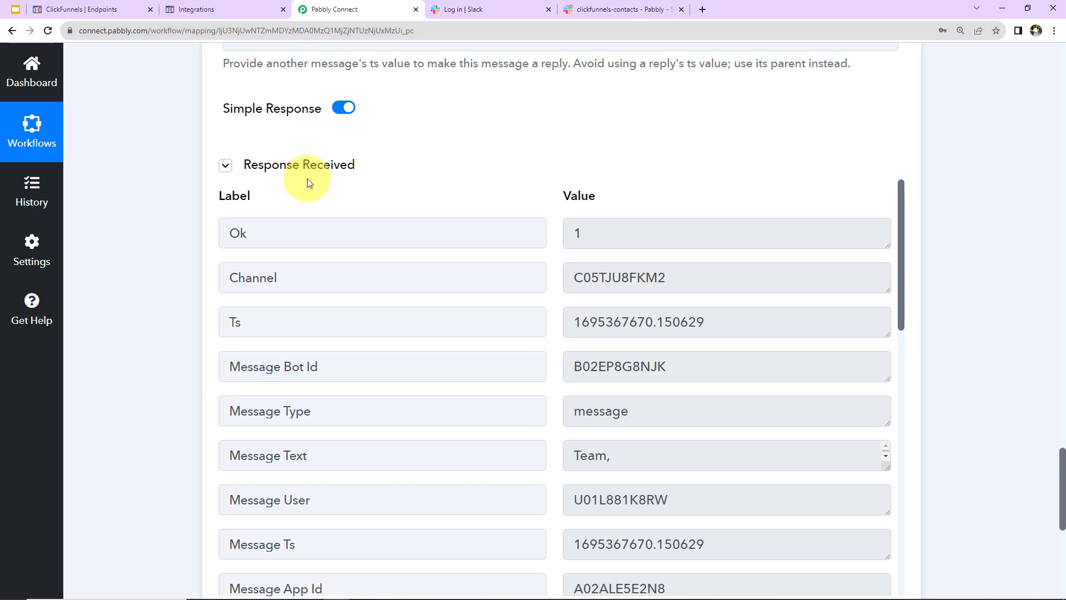
{"action": "left_click", "coordinate": [625, 8]}
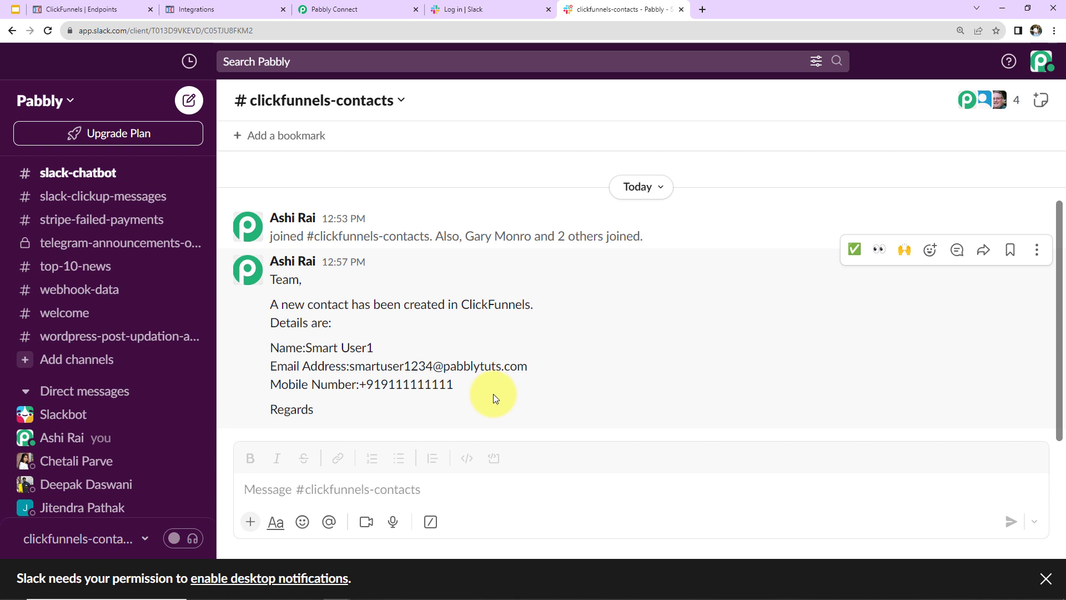
Reload the ClickFunnels Integrations page, submit its form with a new contact's name, email and mobile number, and check the Slack channel
{"action": "left_click", "coordinate": [203, 10]}
{"action": "left_click", "coordinate": [48, 31]}
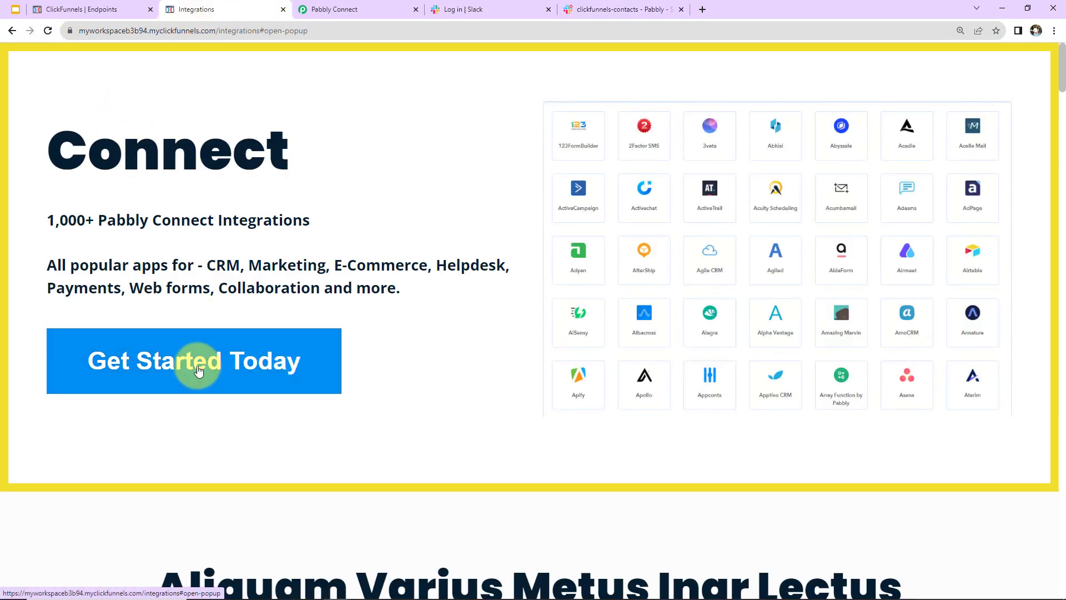
{"action": "left_click", "coordinate": [195, 364]}
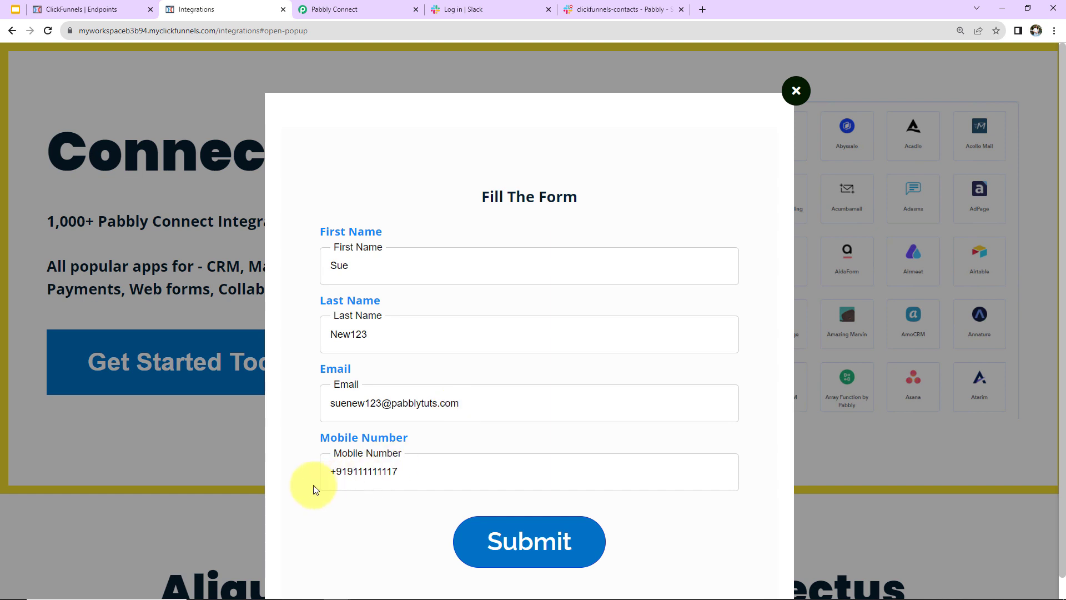
{"action": "left_click", "coordinate": [533, 546]}
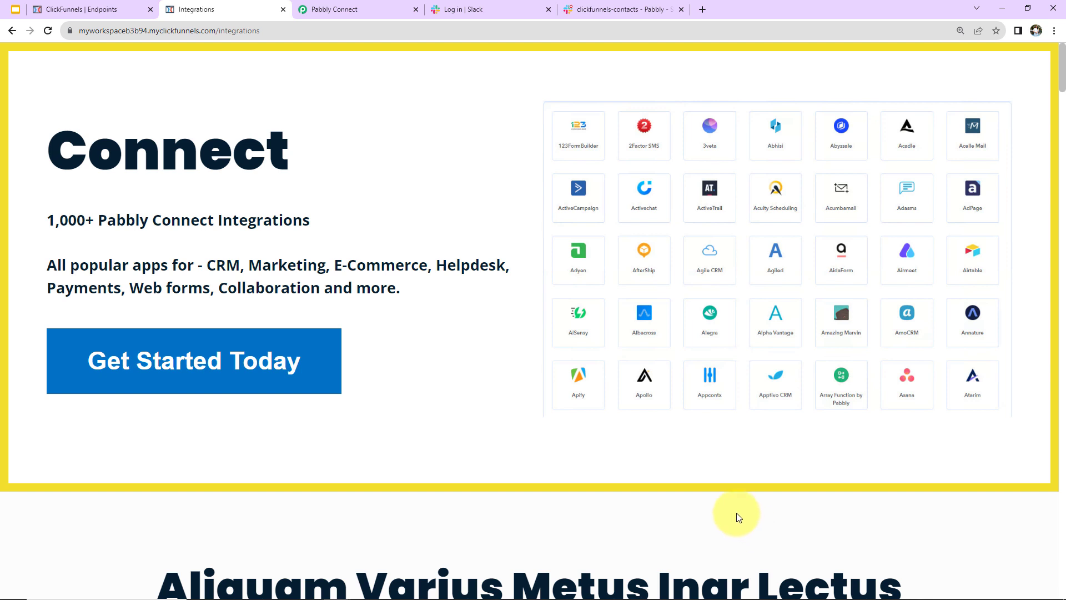
{"action": "left_click", "coordinate": [622, 10]}
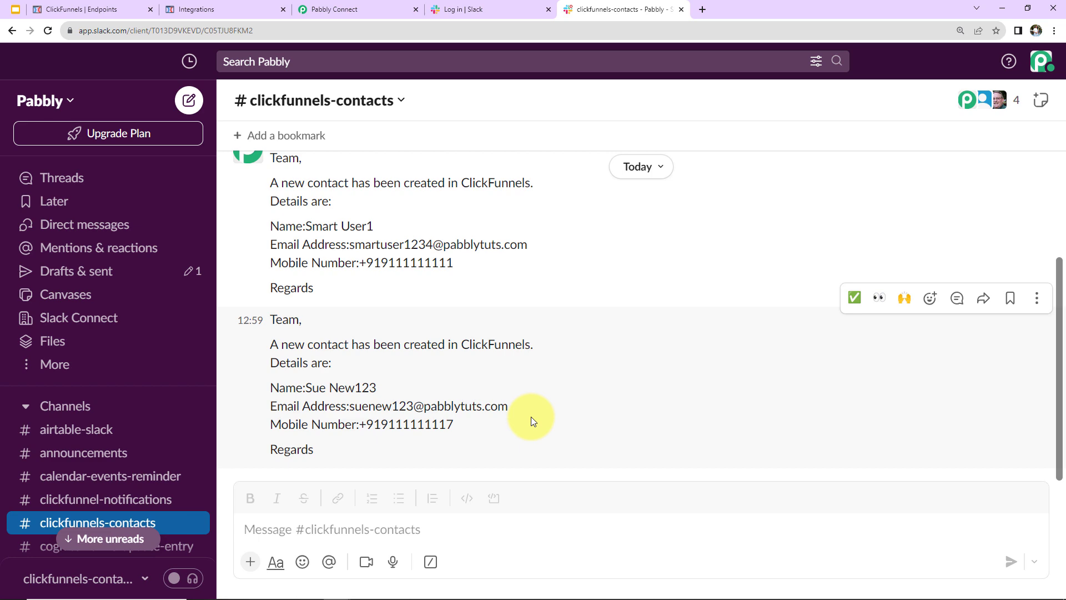
Return to Pabbly Connect and collapse the ClickFunnels trigger and Slack action steps of the workflow
{"action": "left_click", "coordinate": [369, 12]}
{"action": "scroll", "coordinate": [672, 436], "scroll_direction": "up", "scroll_amount": 20}
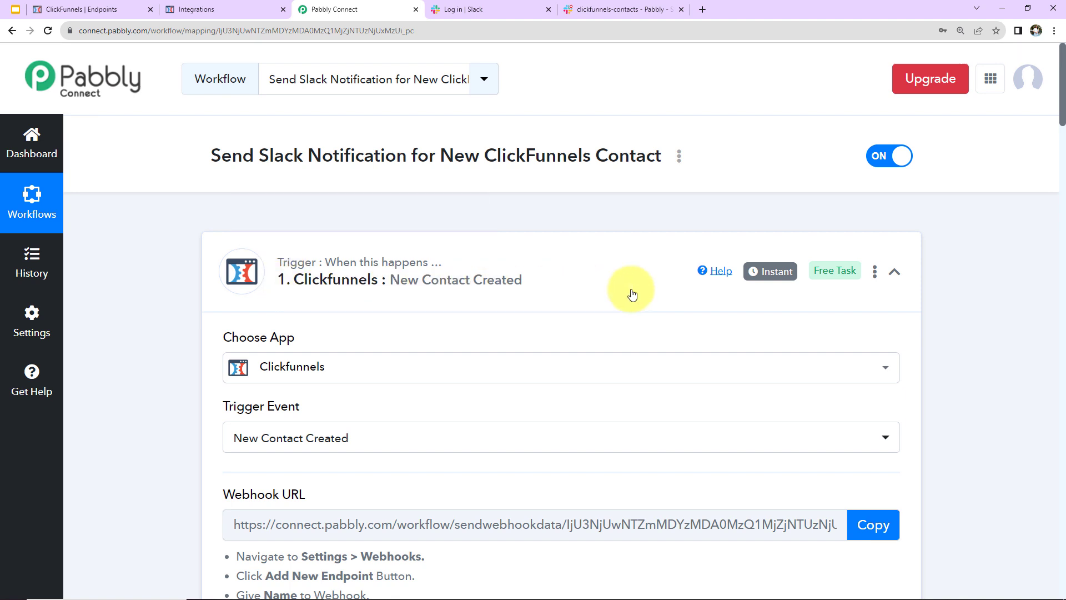
{"action": "left_click", "coordinate": [895, 273]}
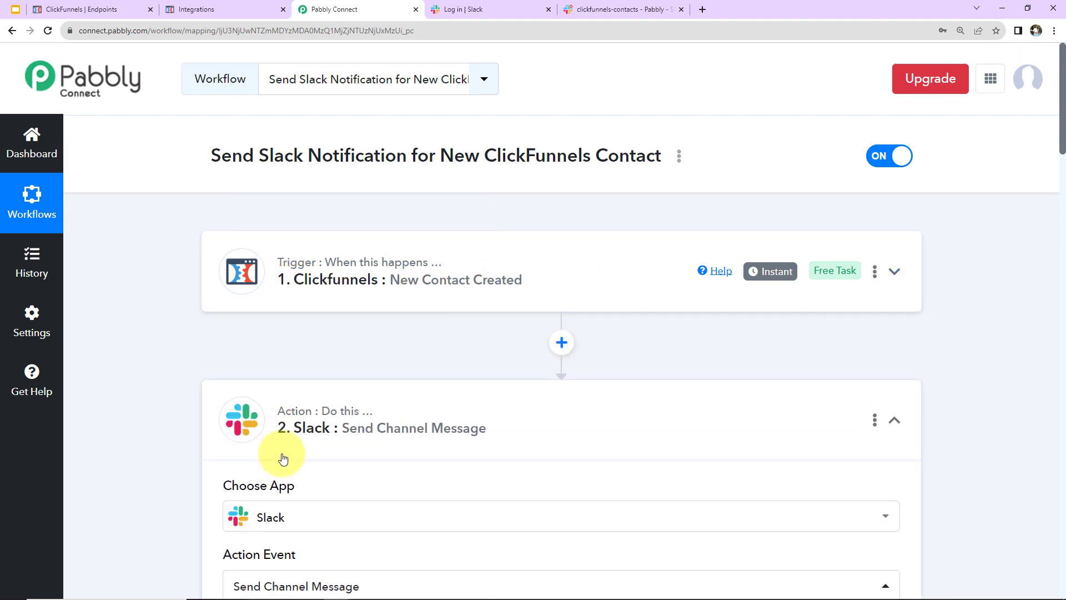
{"action": "left_click", "coordinate": [895, 420]}
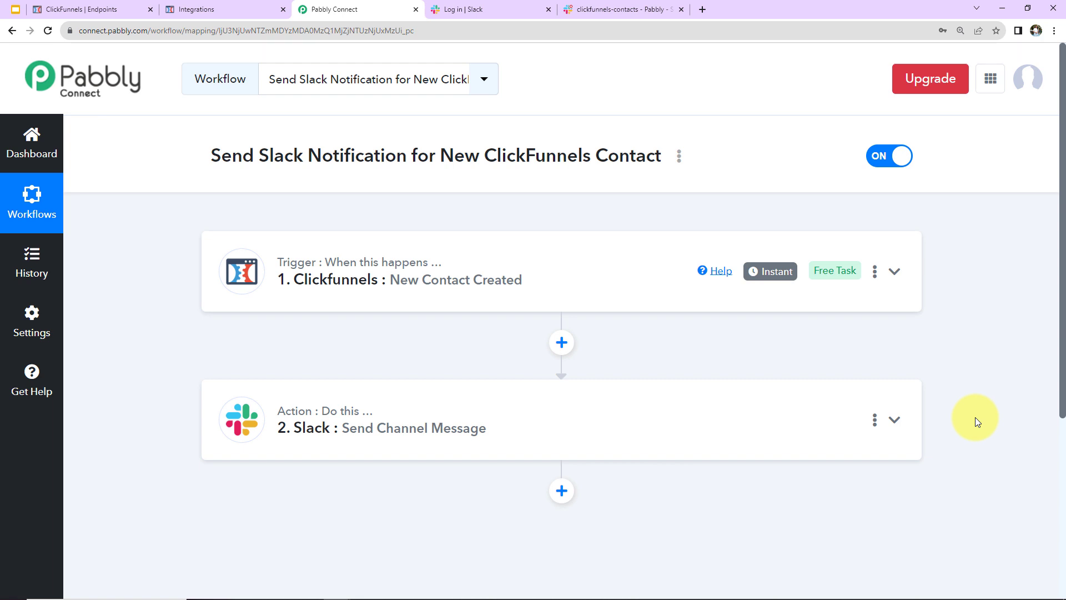
{"action": "left_click", "coordinate": [680, 157]}
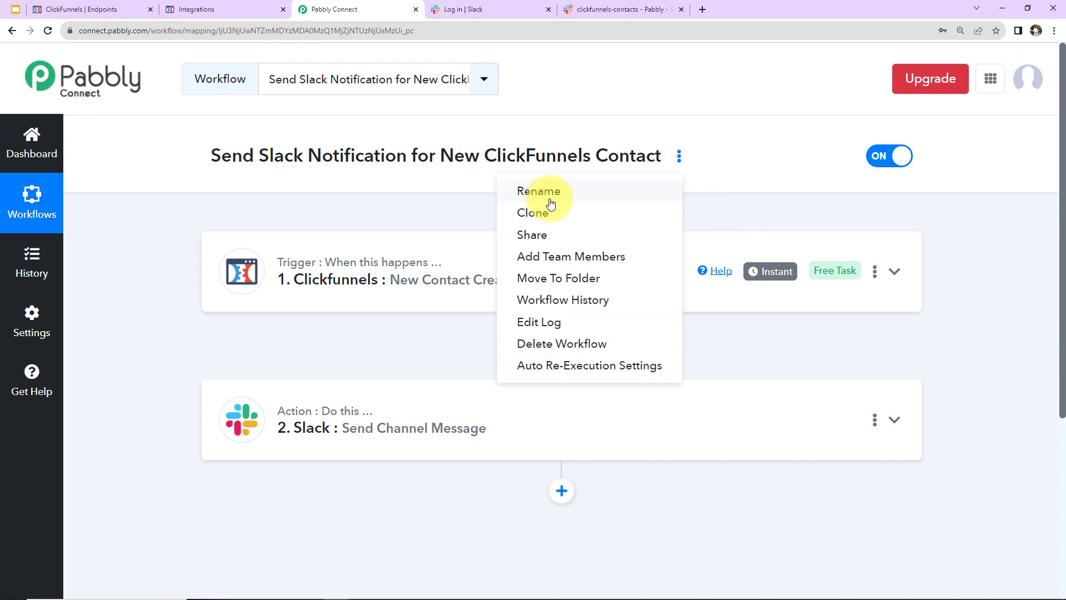
{"action": "left_click", "coordinate": [721, 222]}
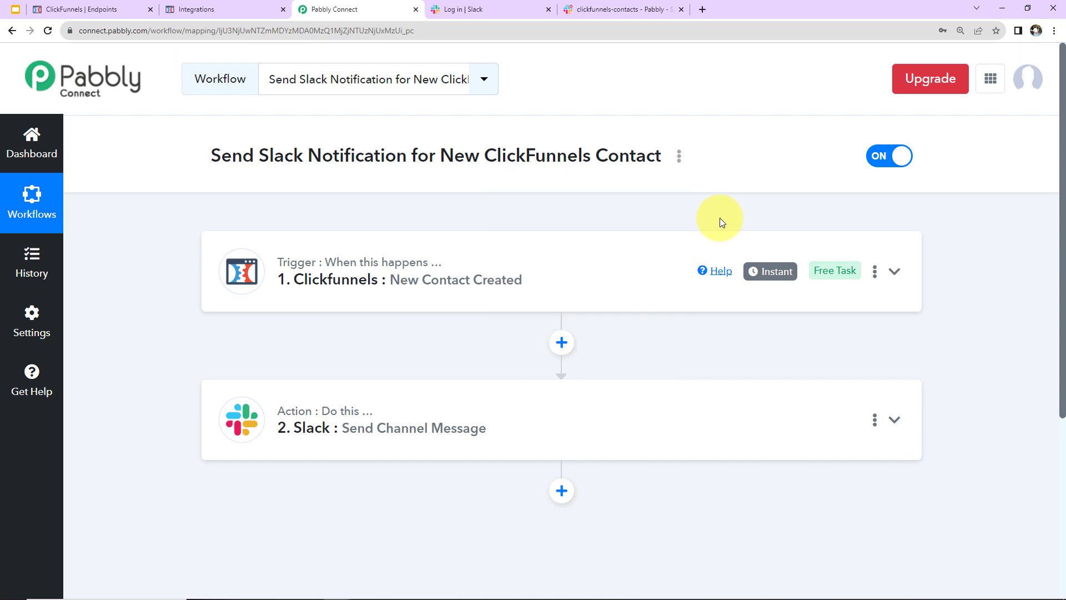